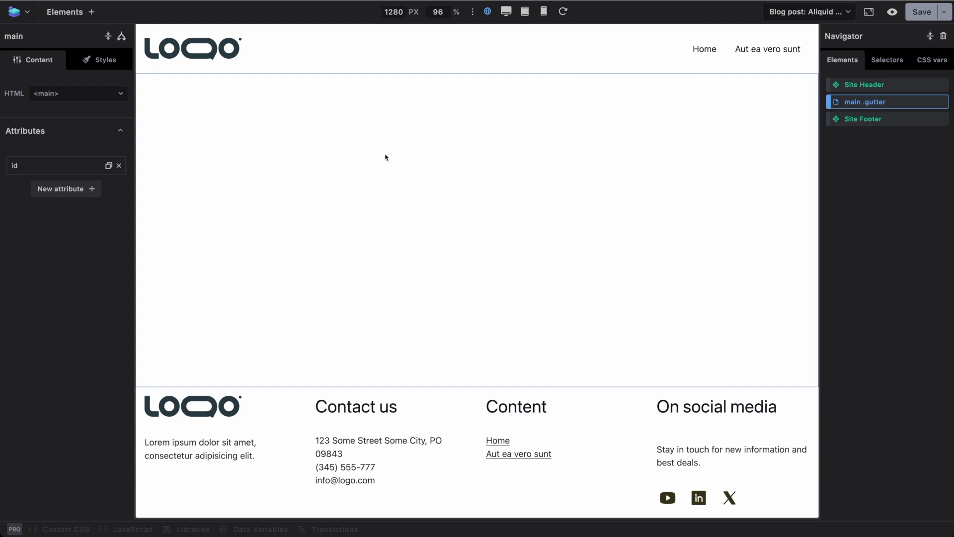
- Add a Heading element and a Picture element to the main element
left_click(64, 12)
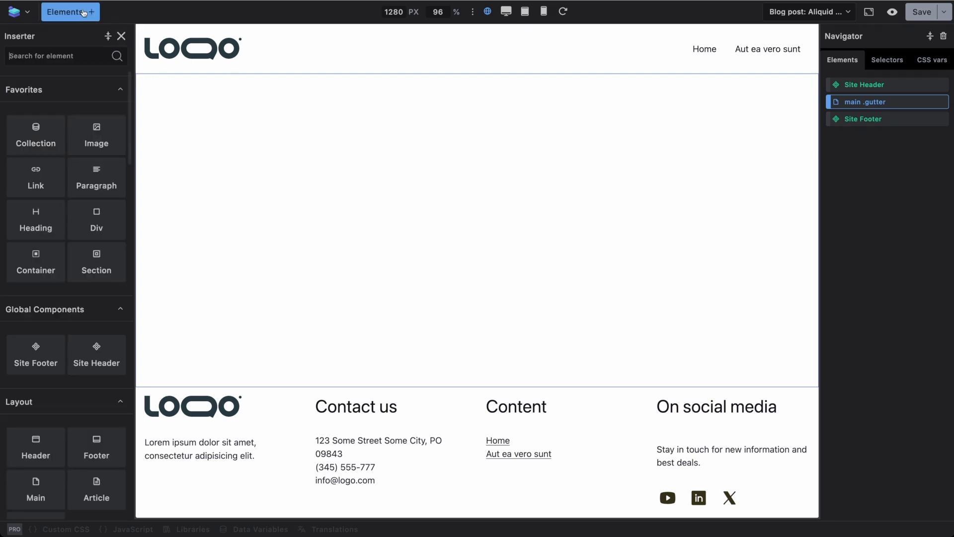
left_click(43, 217)
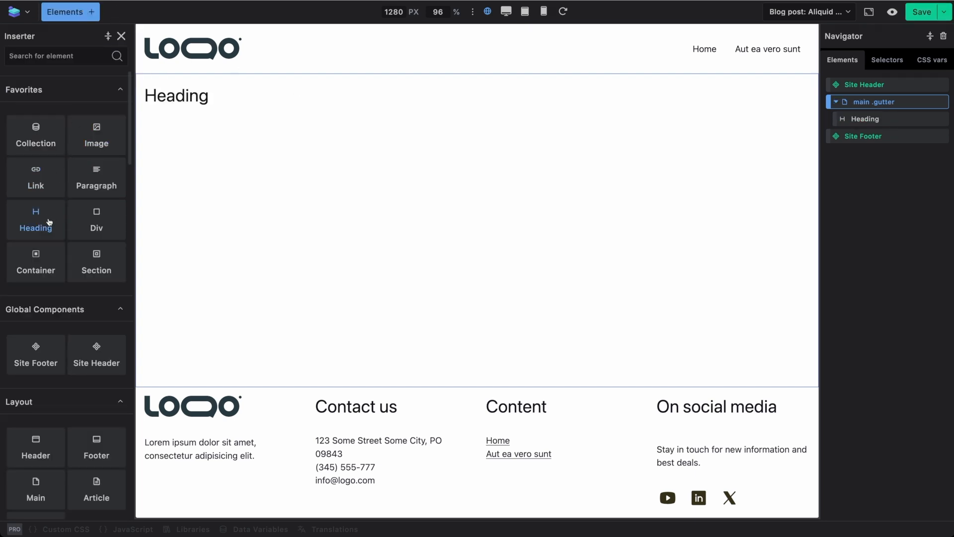
left_click(78, 54)
type("picture")
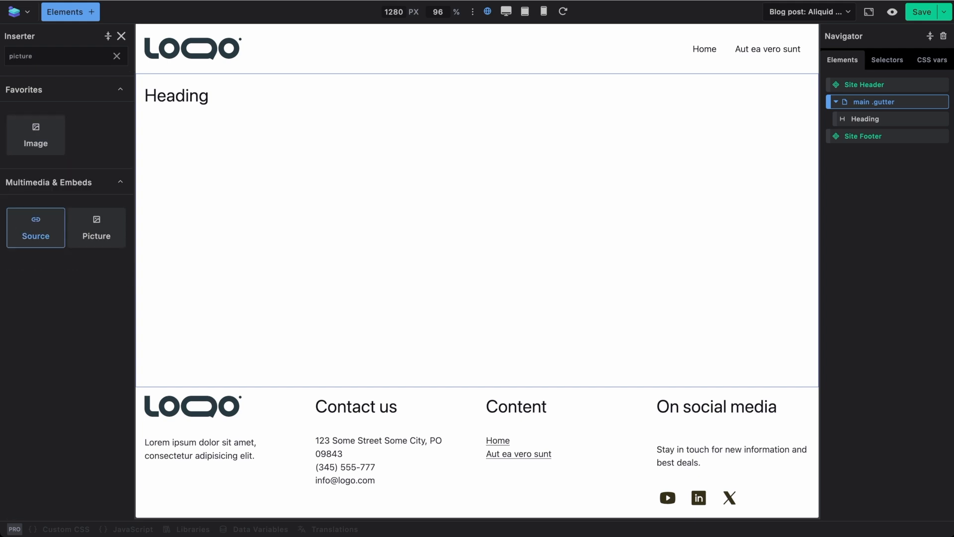
left_click(96, 228)
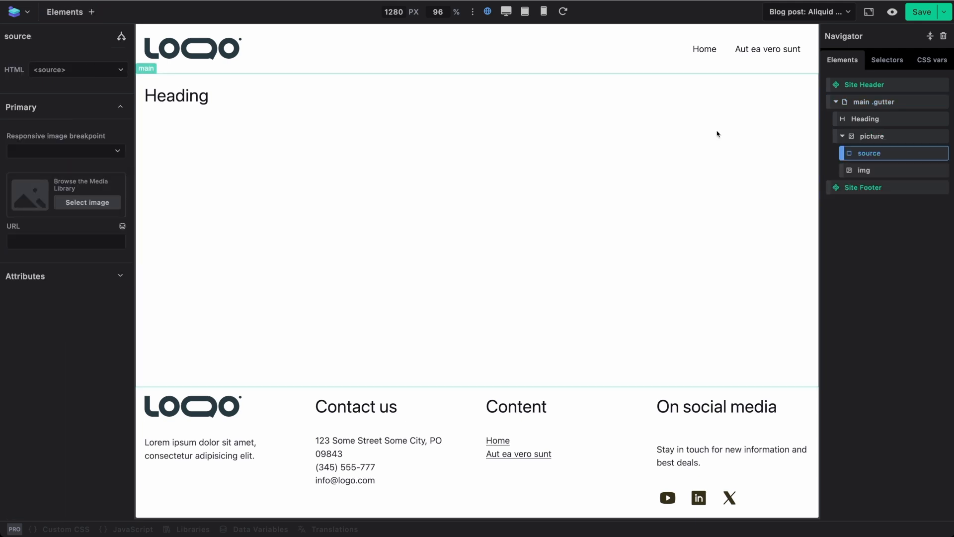
- Add two Div elements inside the main element, below the picture
left_click(851, 100)
left_click(81, 14)
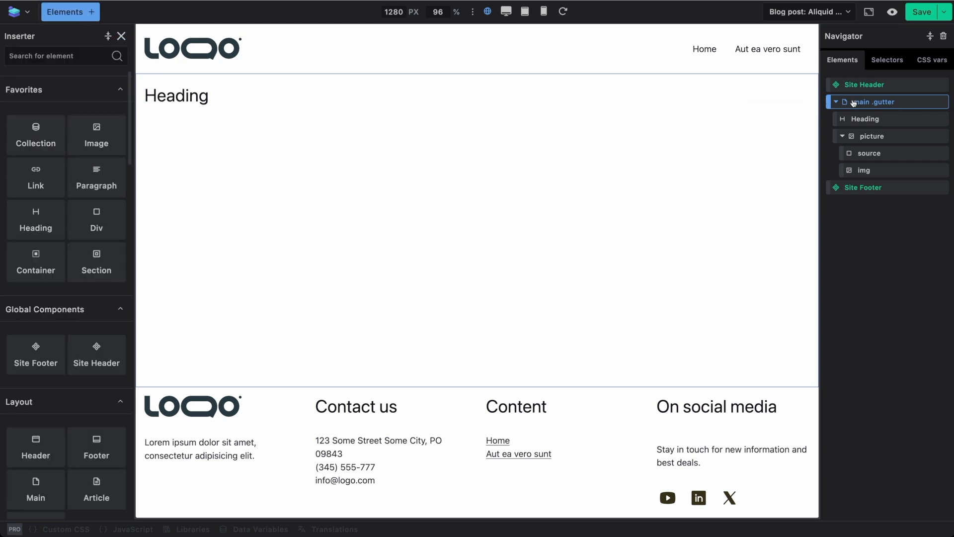
left_click(98, 225)
left_click(99, 226)
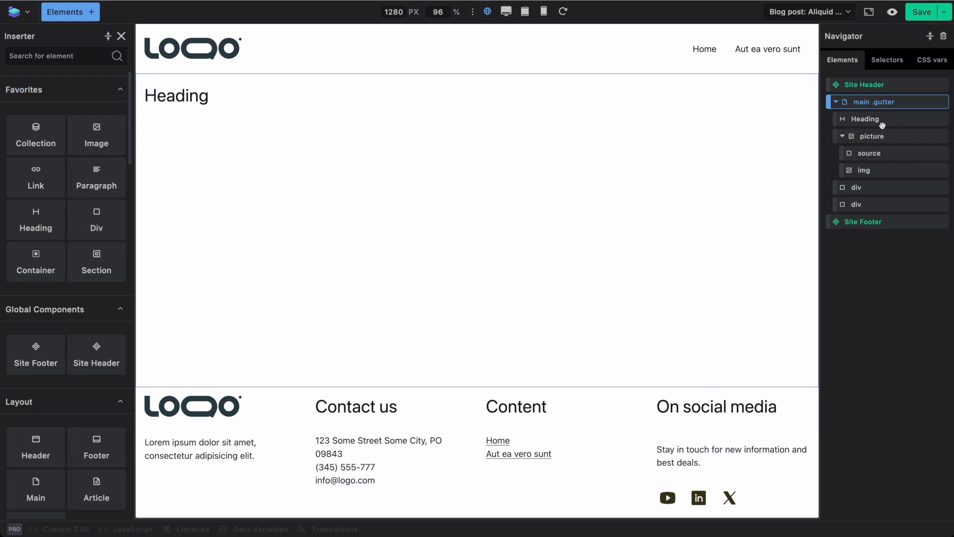
- Clear the heading's placeholder text and open the dynamic tag list for its content
left_click(865, 119)
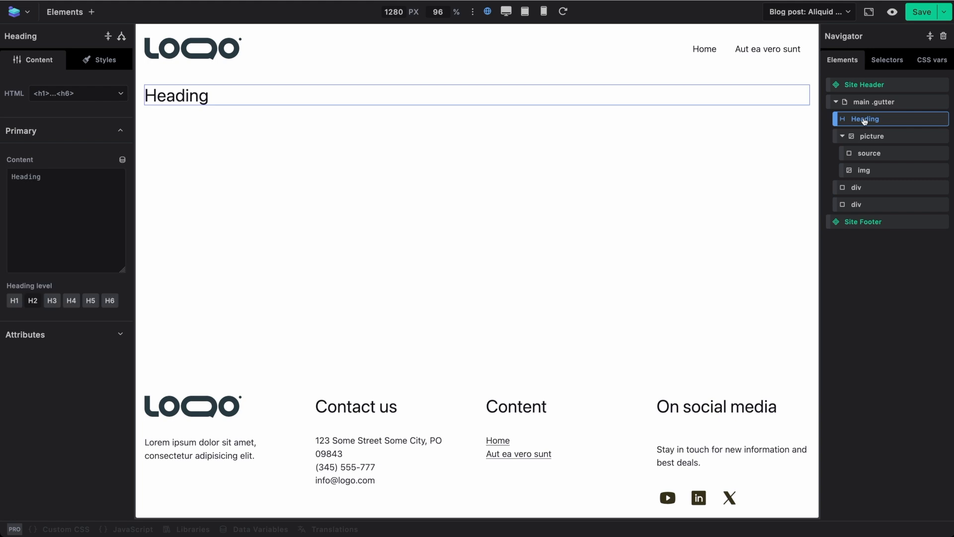
left_click(73, 184)
key("ctrl+a")
key("BackSpace")
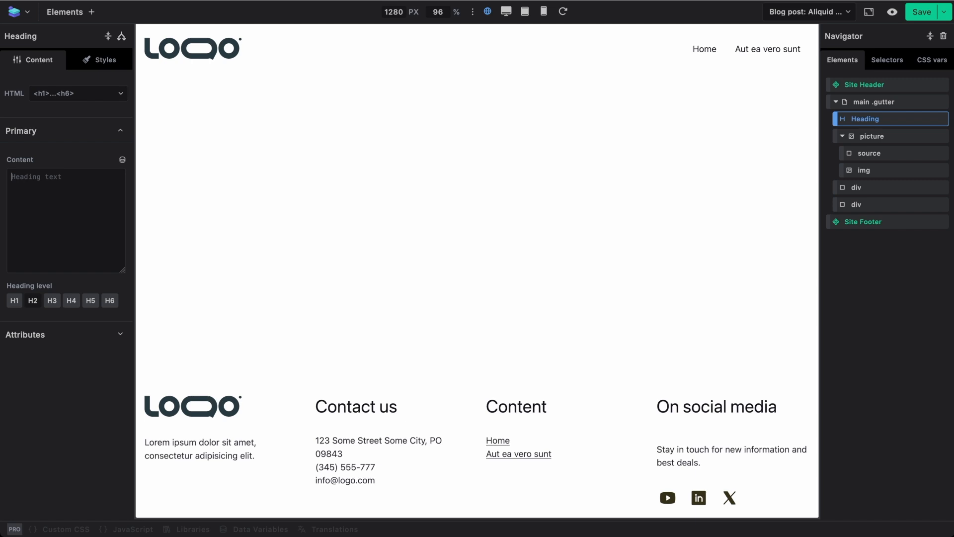
left_click(123, 160)
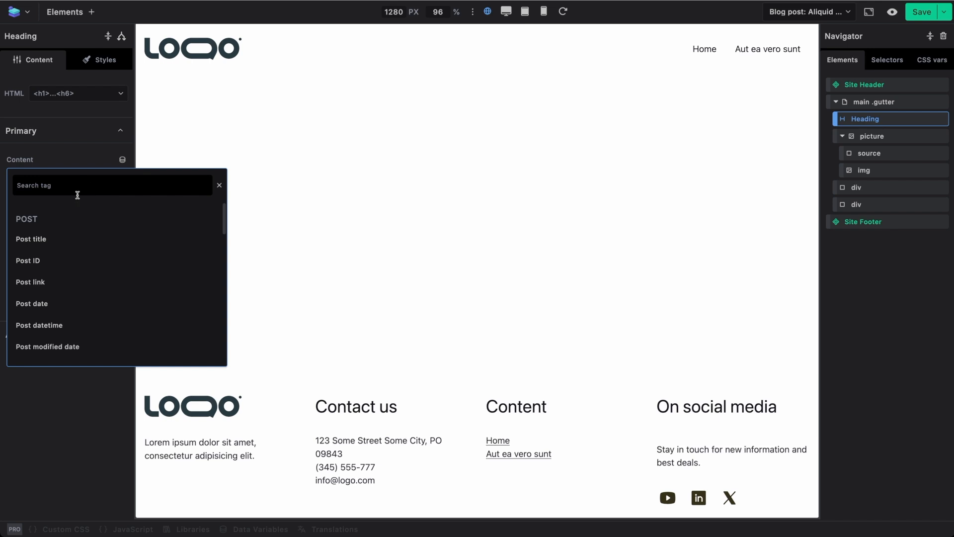
- Explore the dynamic tags by searching for title, image and meta entries, including the Post meta value option, and clear the search
type("titl")
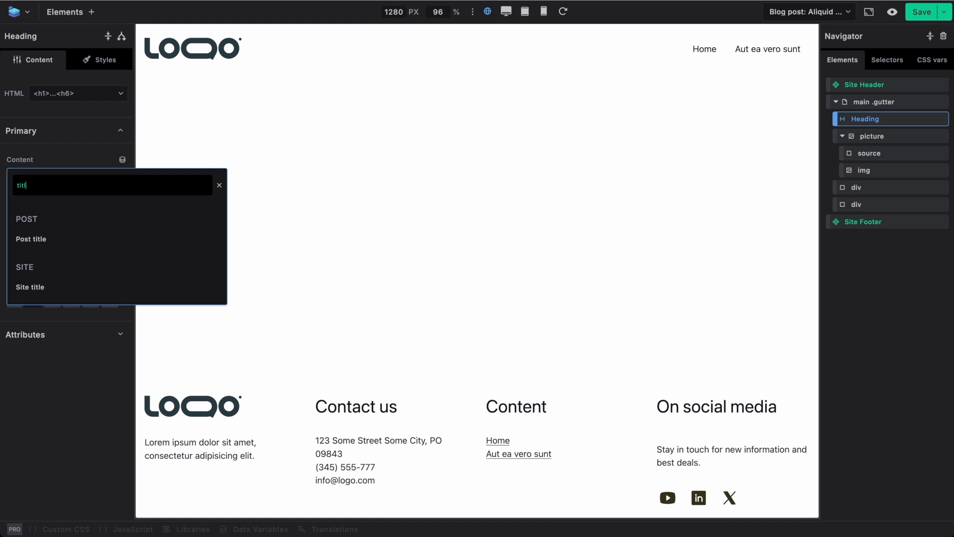
key("Down")
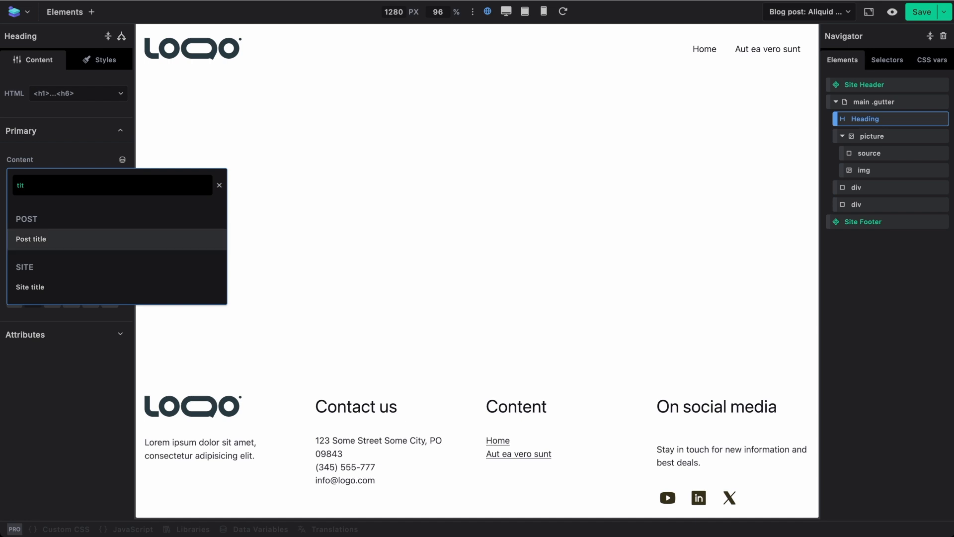
key("Down")
key("shift+Tab")
key("shift+Tab")
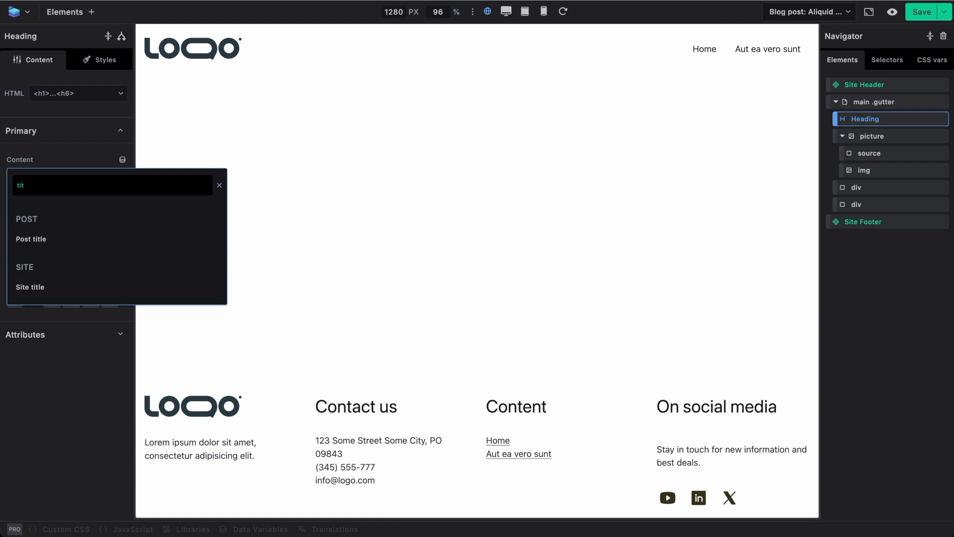
key("Return")
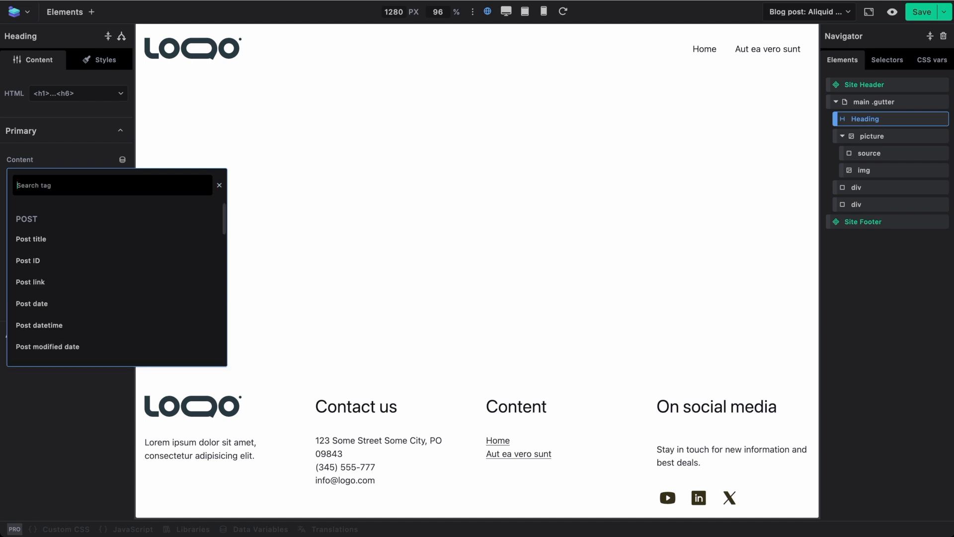
type("imag")
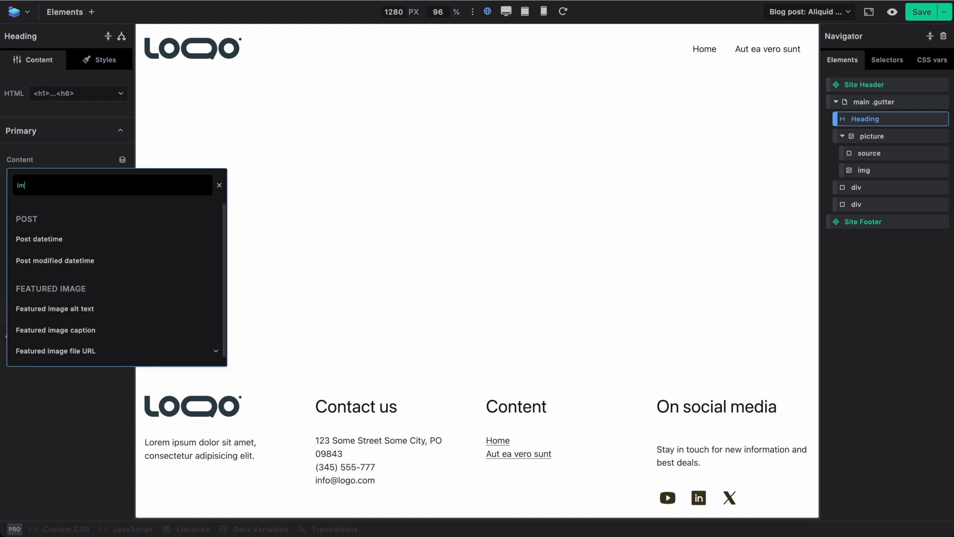
key("BackSpace")
key("BackSpace")
key("BackSpace")
key("BackSpace")
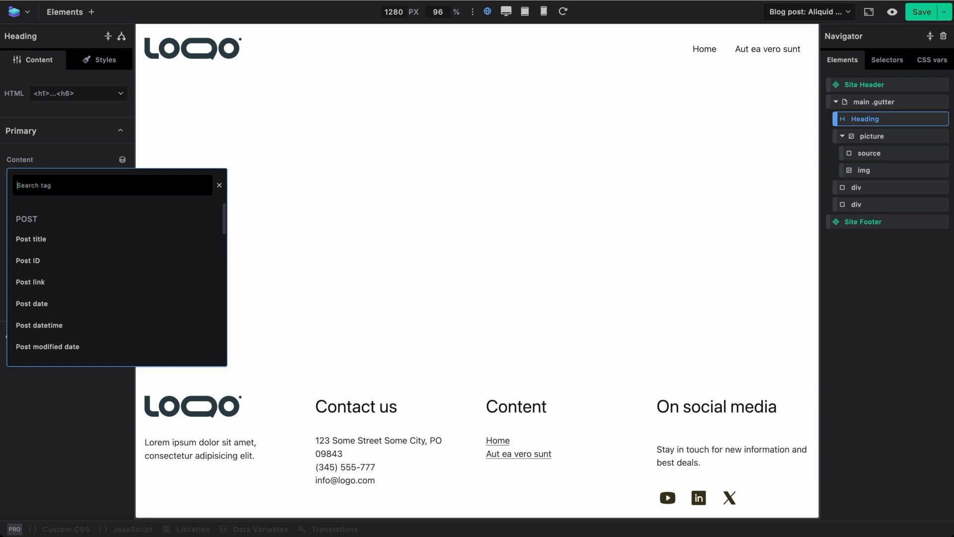
type("met")
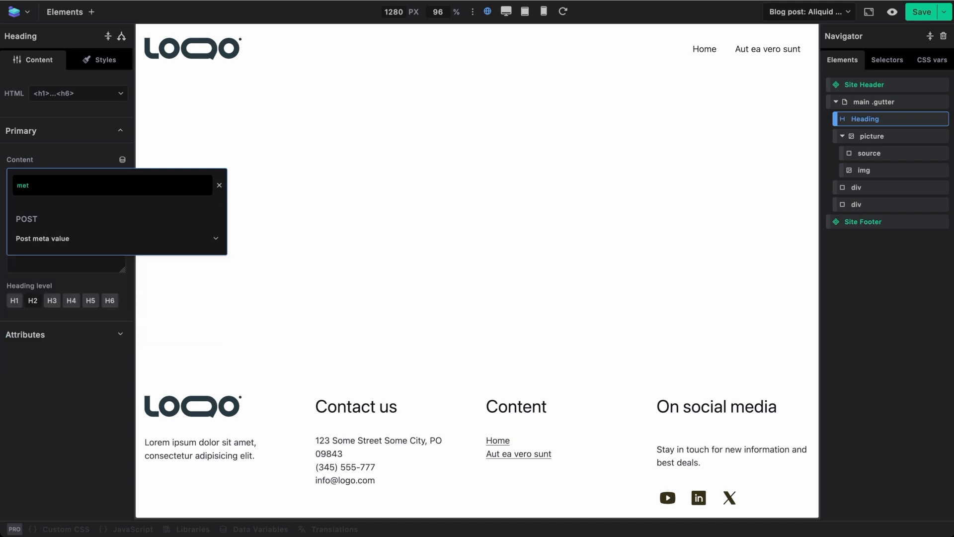
left_click(64, 239)
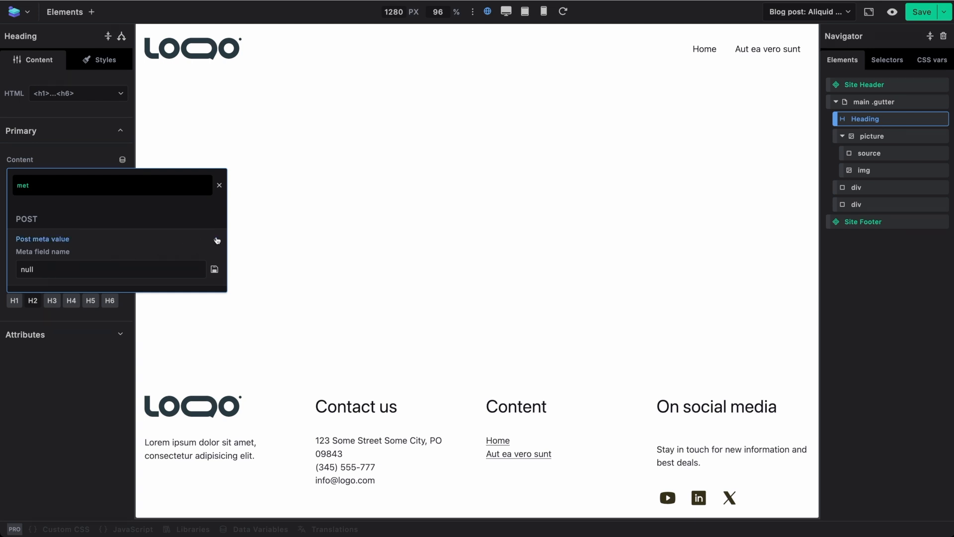
left_click(216, 239)
key("BackSpace")
key("BackSpace")
key("BackSpace")
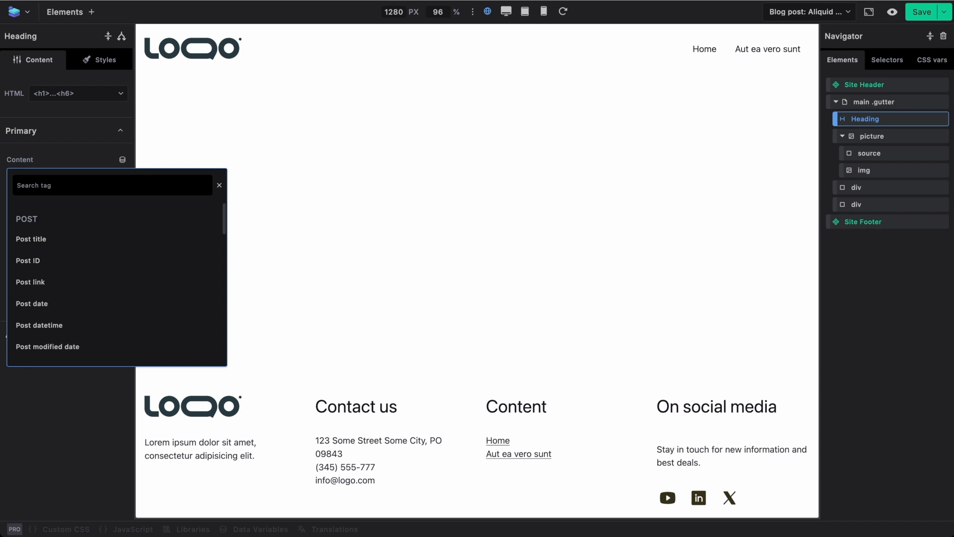
- Insert the Post title dynamic tag as the heading's content and center the heading text
type("titl")
left_click(31, 239)
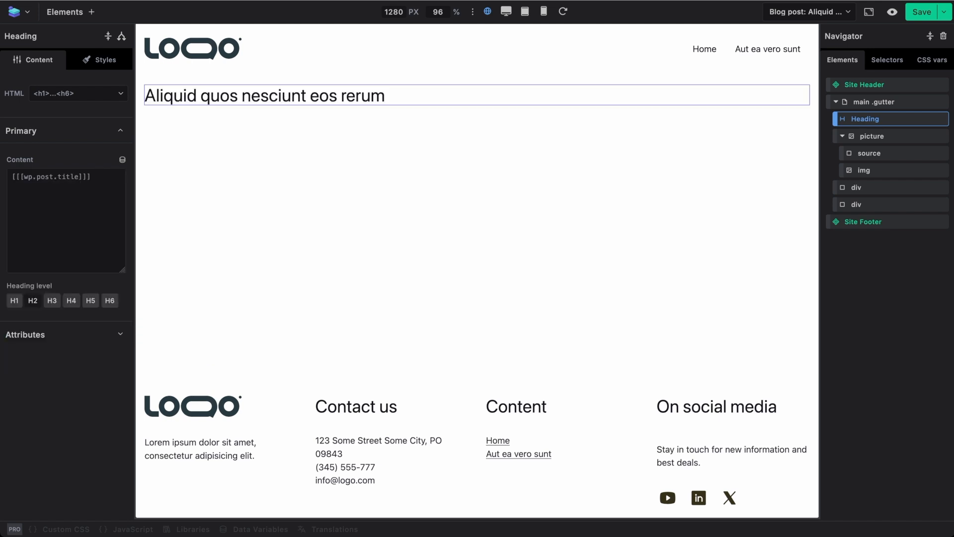
left_click(115, 64)
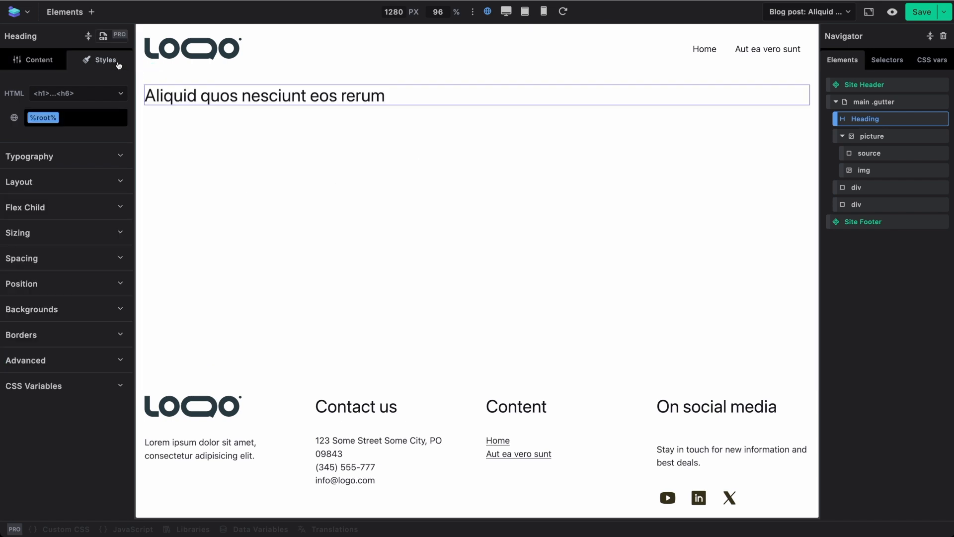
left_click(71, 157)
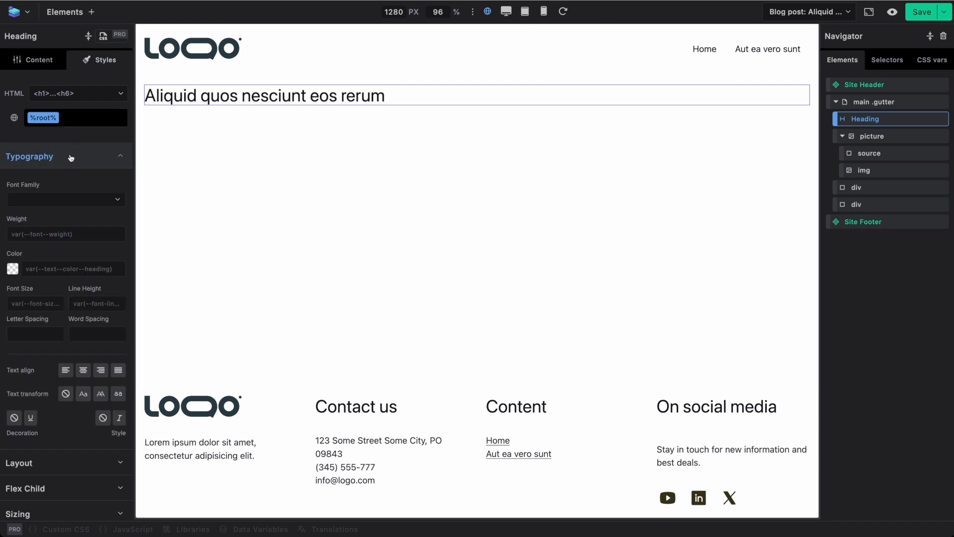
left_click(83, 370)
left_click(39, 61)
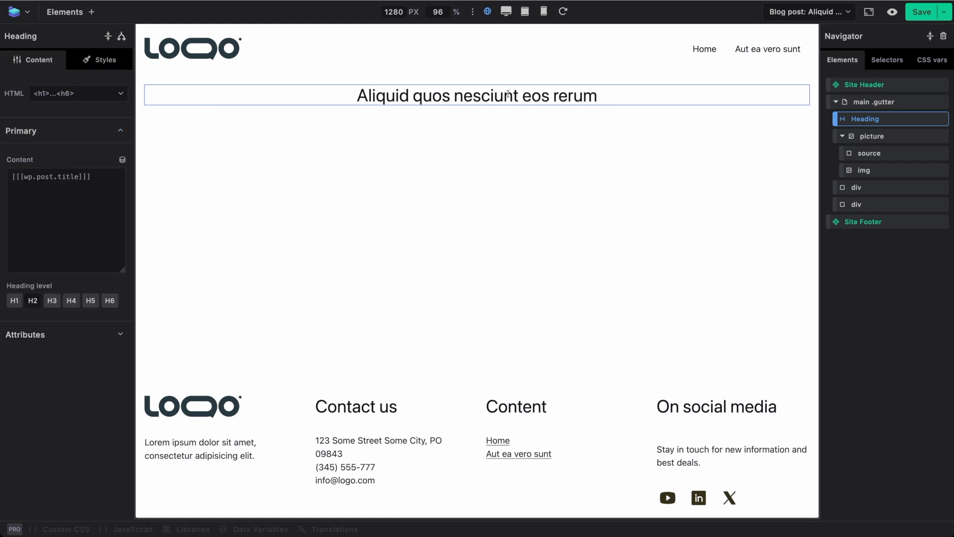
- Browse the media library for the picture's img element and close it without choosing an image
left_click(875, 138)
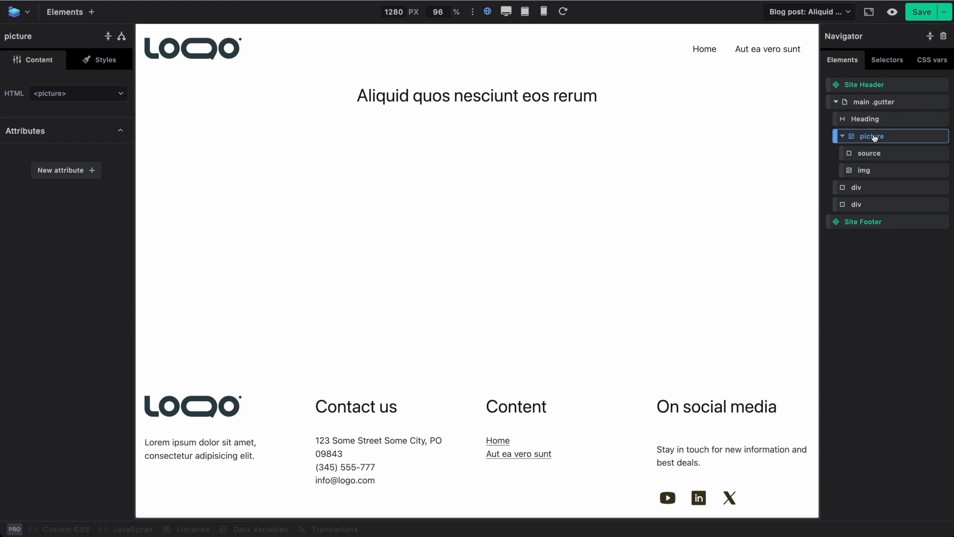
left_click(872, 169)
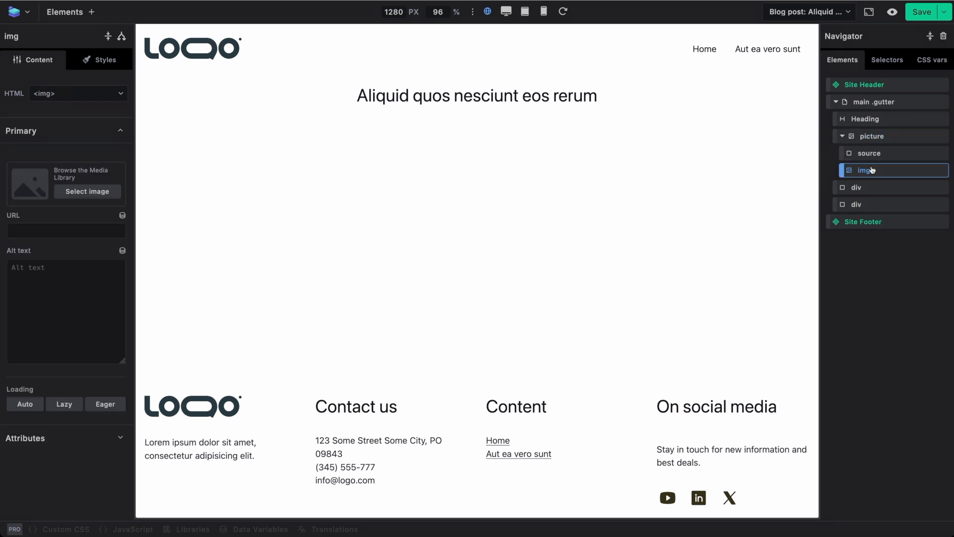
left_click(82, 191)
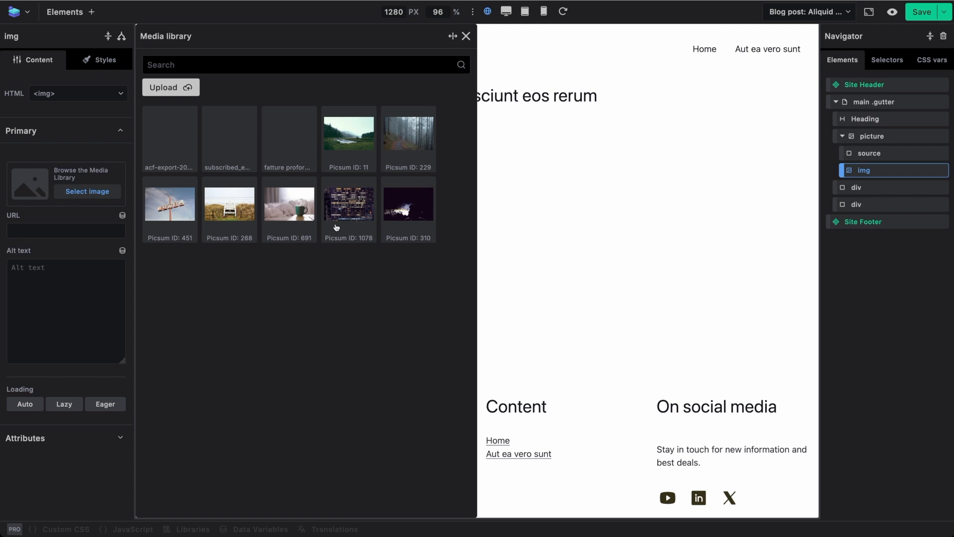
left_click(466, 35)
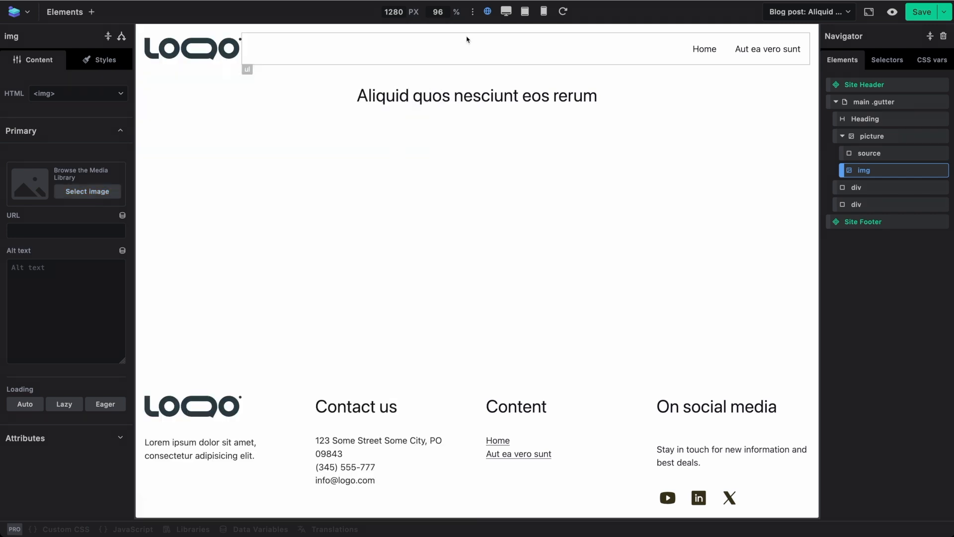
- Set the img element's URL to the Featured image file URL dynamic tag in Original size
left_click(103, 228)
left_click(122, 216)
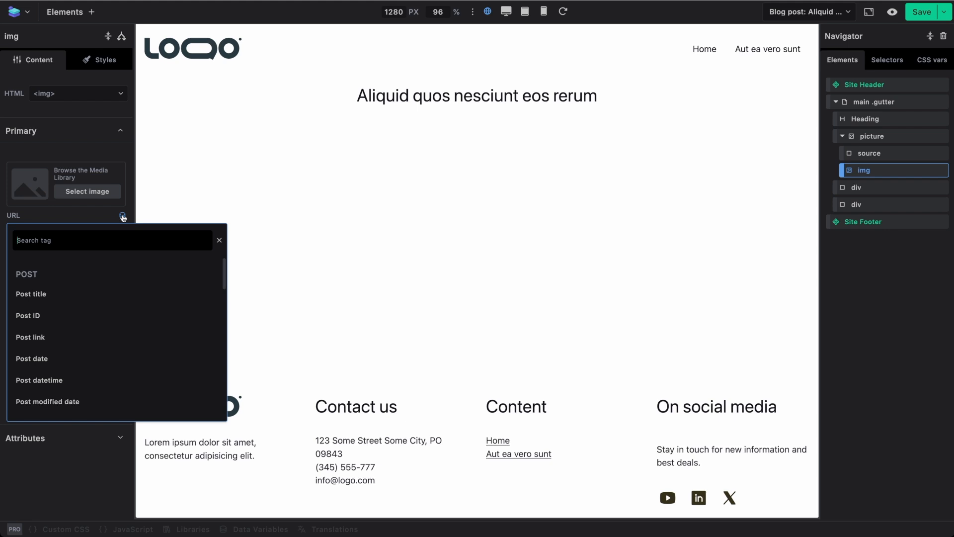
type("feature")
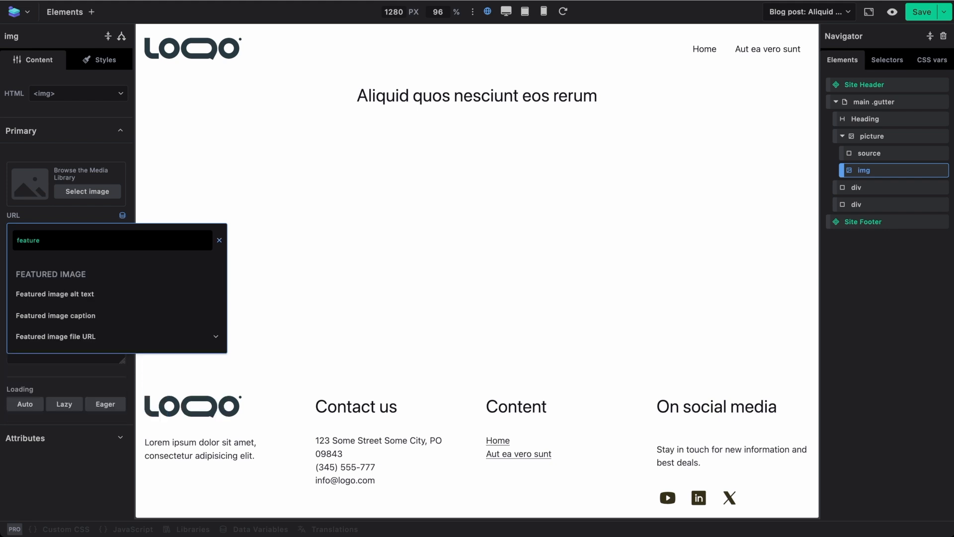
left_click(88, 343)
scroll(82, 368, "down", 2)
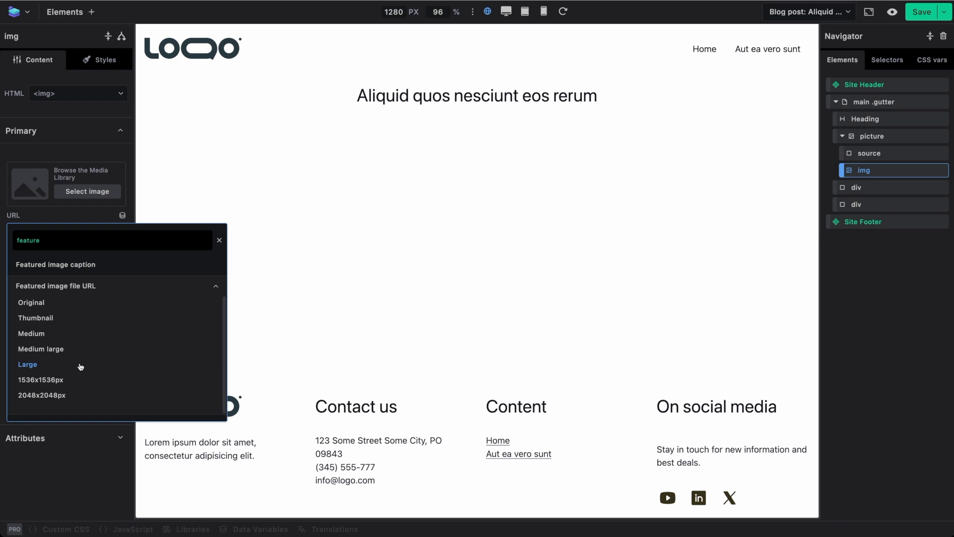
left_click(52, 307)
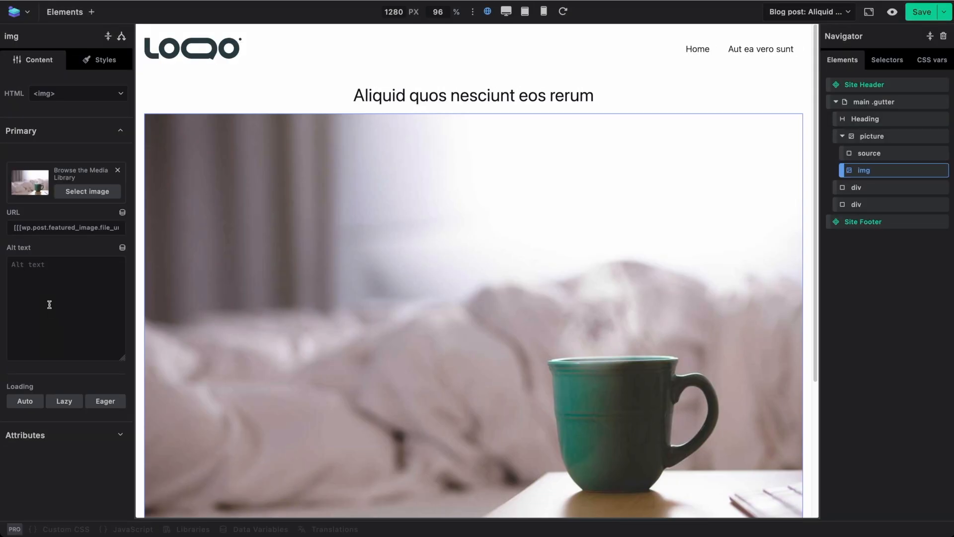
- Set the responsive image breakpoint of the picture's source element to Mobile — Max 478px
left_click(866, 153)
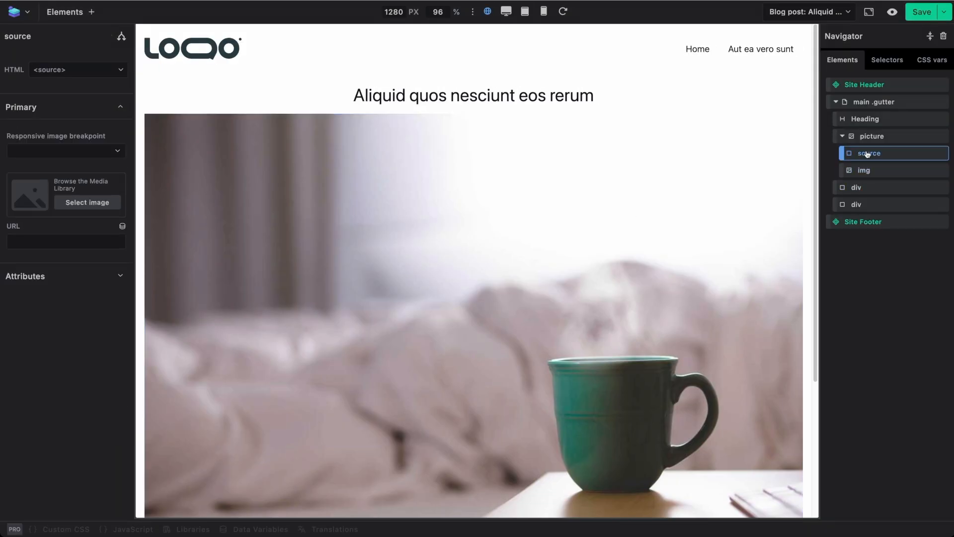
left_click(61, 154)
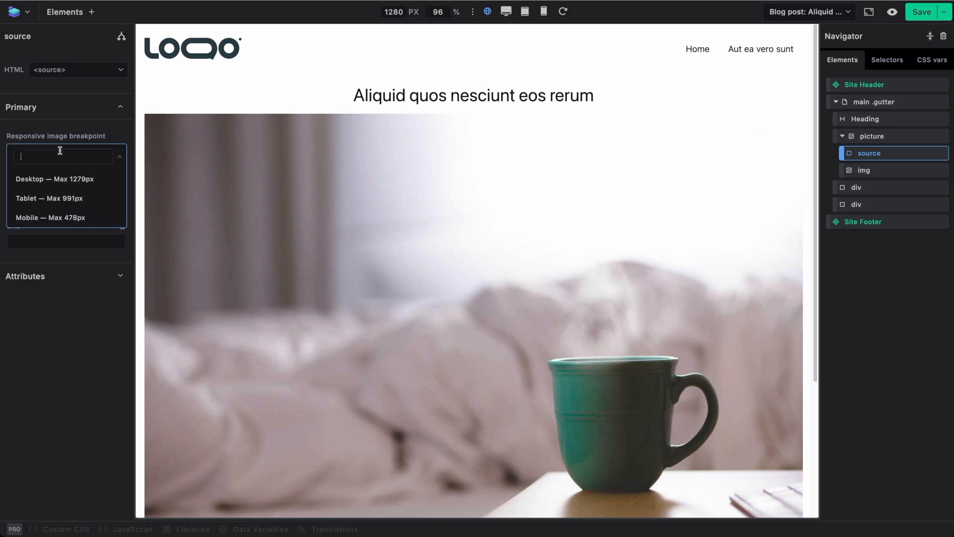
left_click(47, 218)
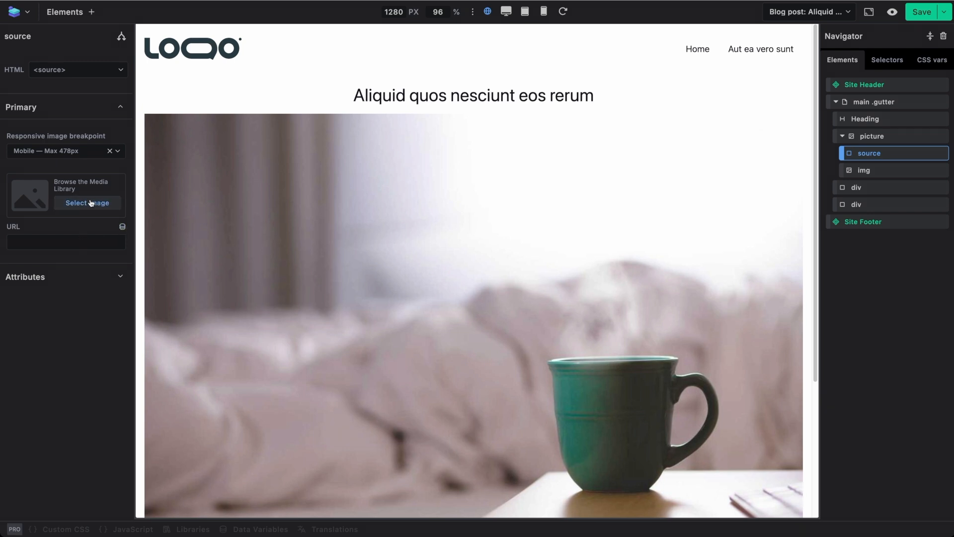
- Set the source element's URL to the Featured image file URL dynamic tag in a smaller image size
left_click(122, 227)
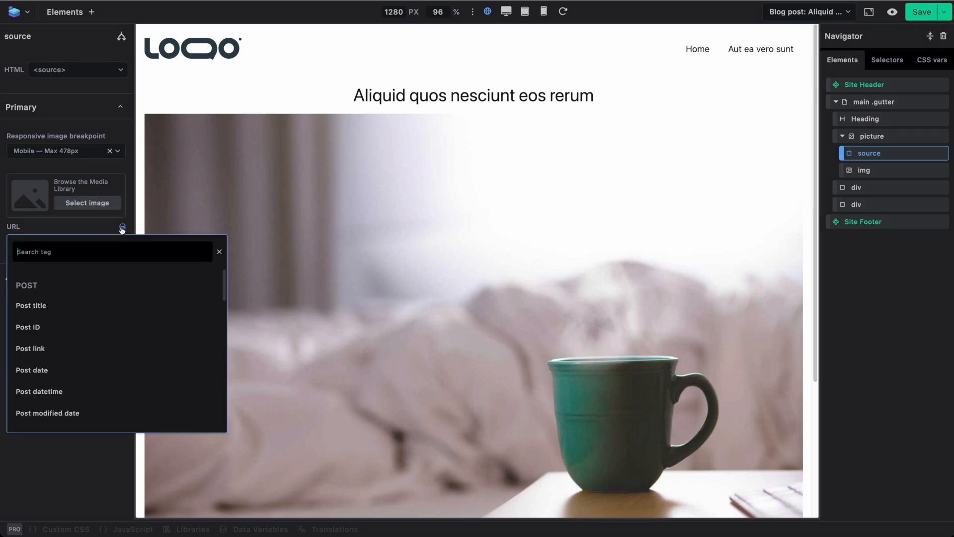
type("ima")
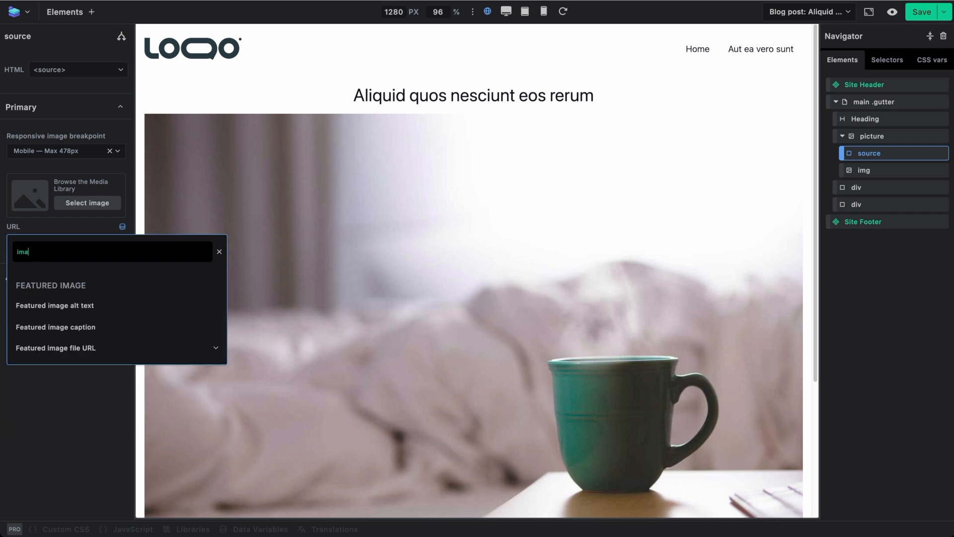
left_click(80, 351)
scroll(70, 392, "down", 1)
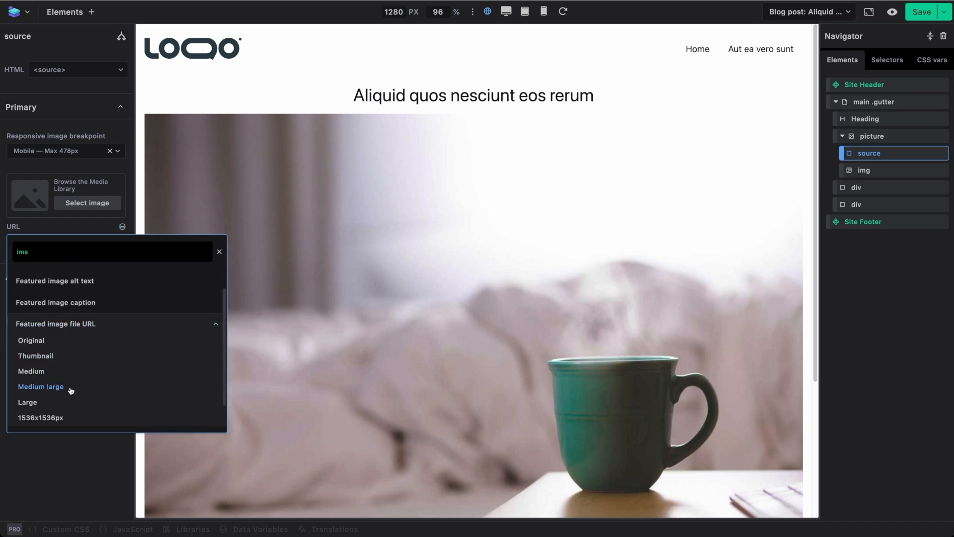
left_click(44, 353)
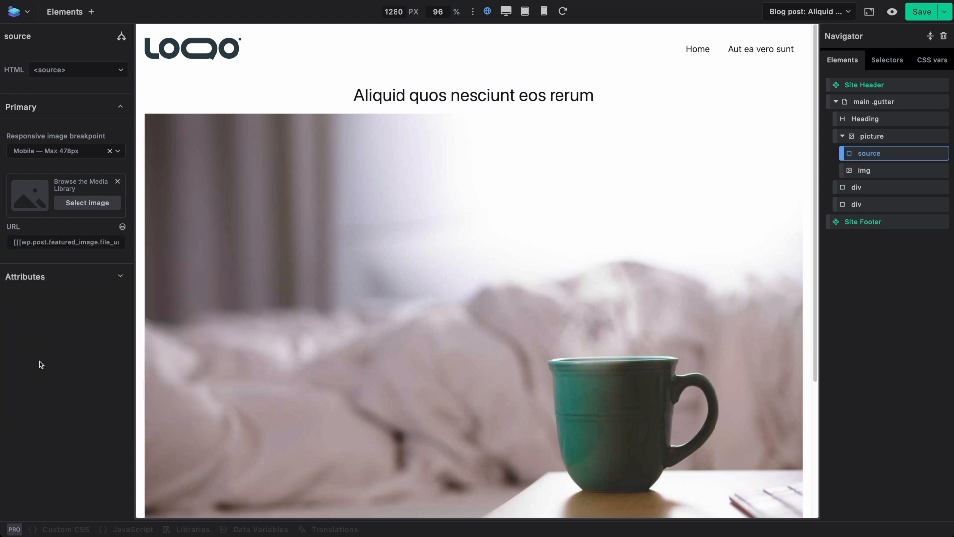
- Compare the img and source element settings and preview the featured image at the mobile breakpoint before returning to the full-width view
left_click(863, 172)
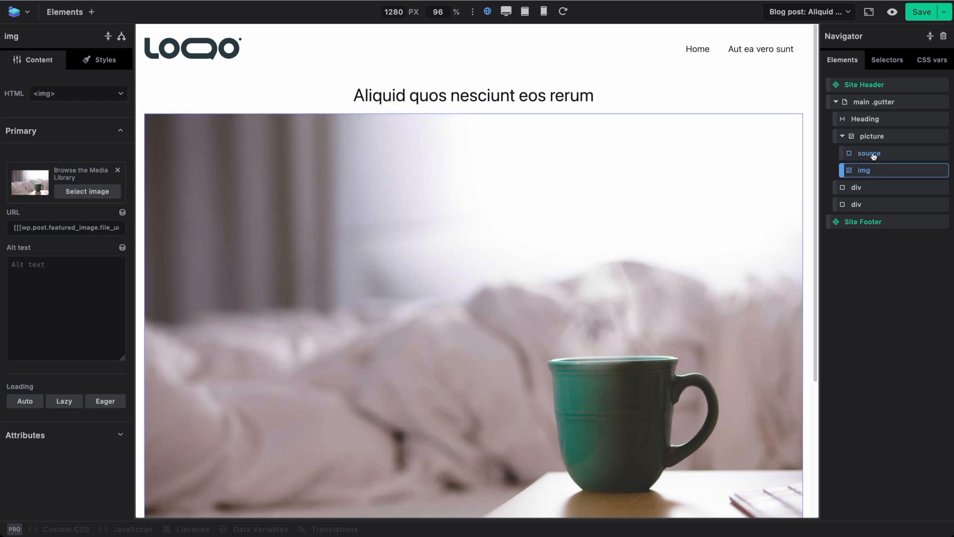
left_click(874, 157)
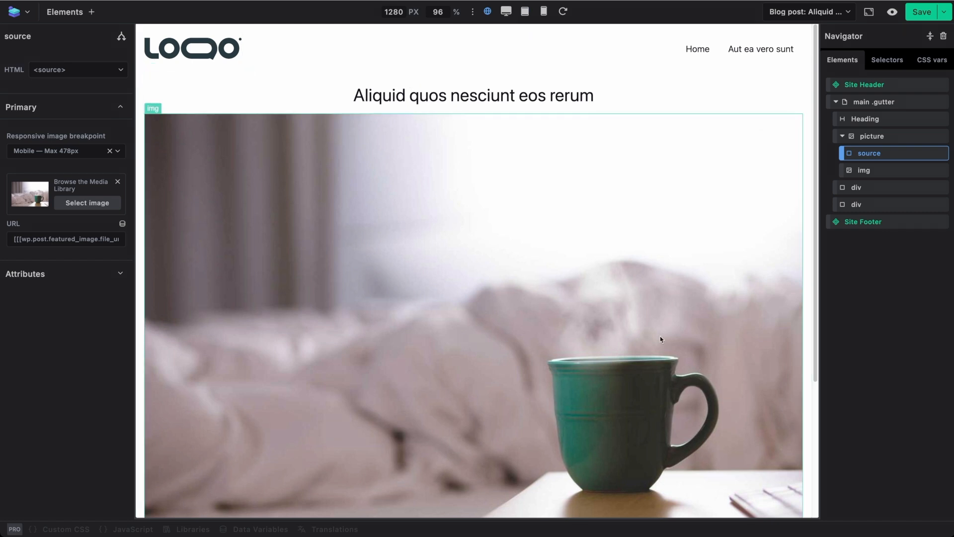
left_click(543, 11)
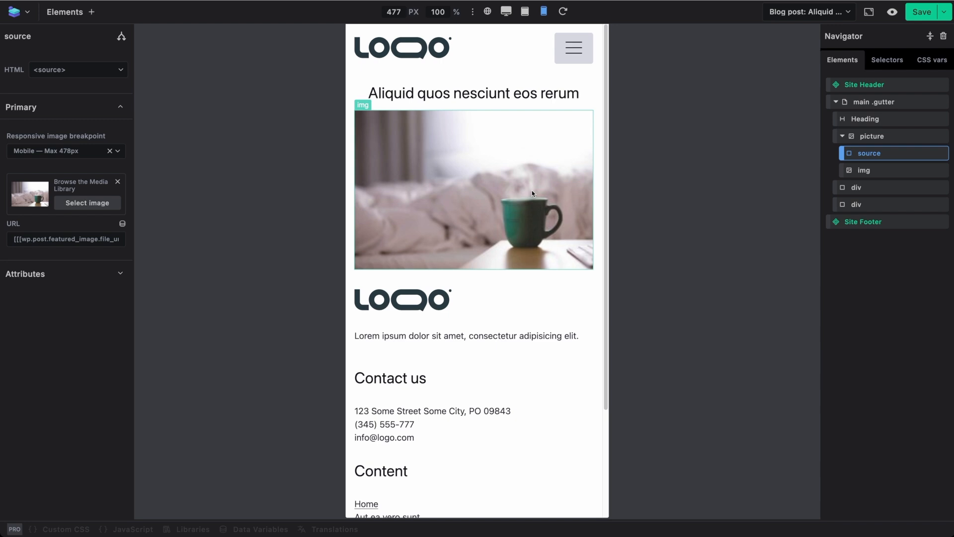
left_click(487, 11)
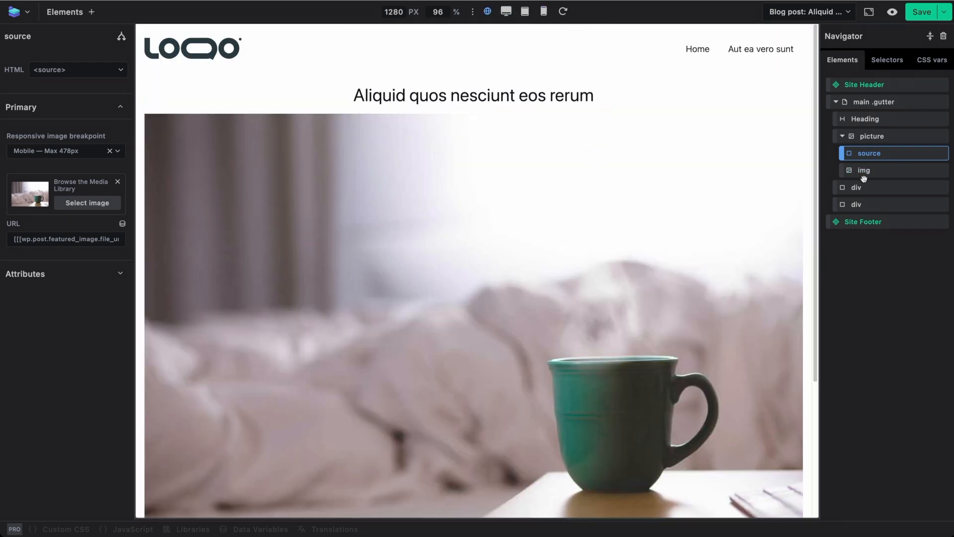
- Set the content of the first div below the picture to the Post category links dynamic tag
left_click(857, 190)
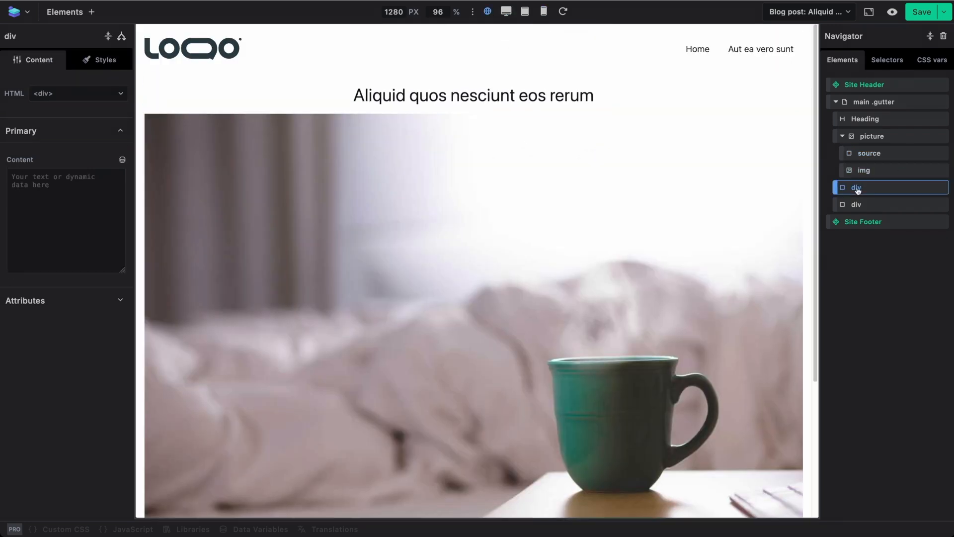
scroll(544, 207, "down", 4)
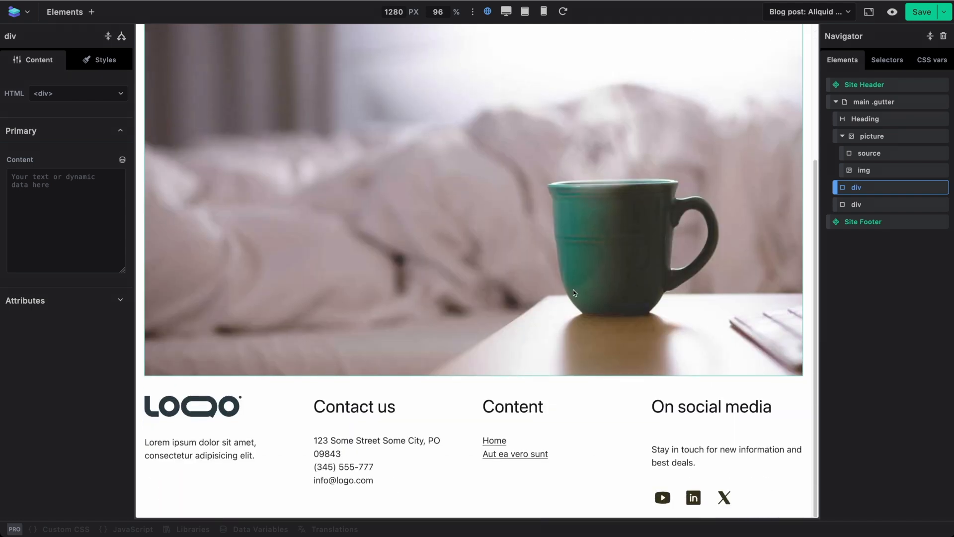
left_click(123, 160)
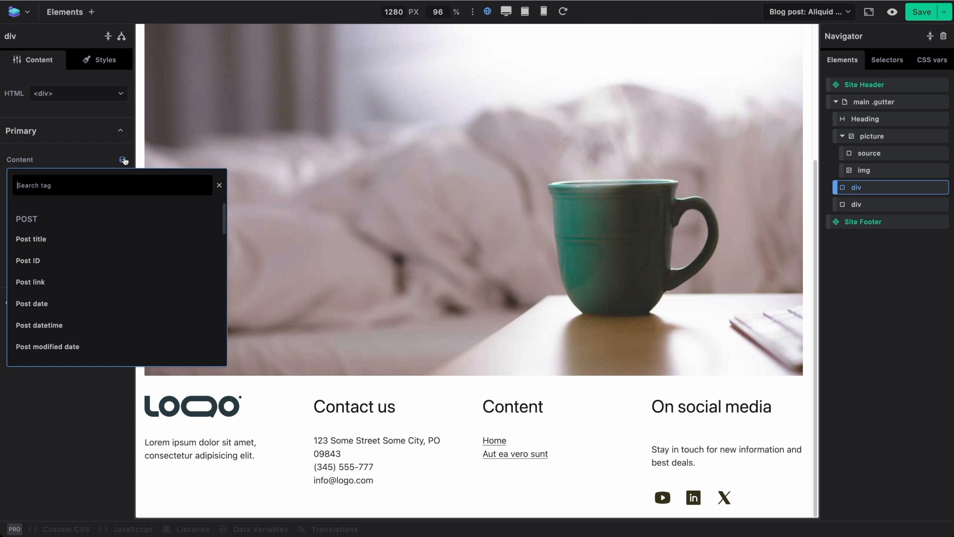
type("link")
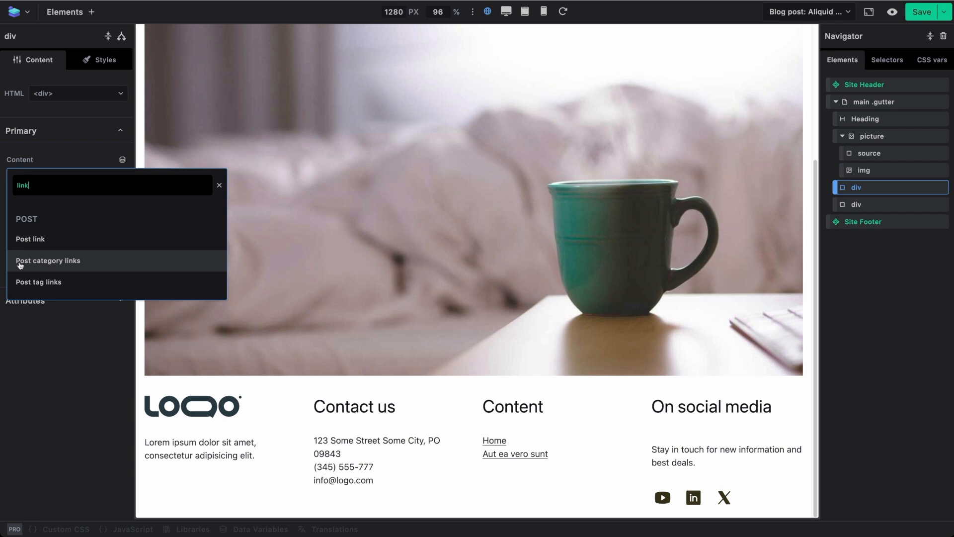
left_click(56, 261)
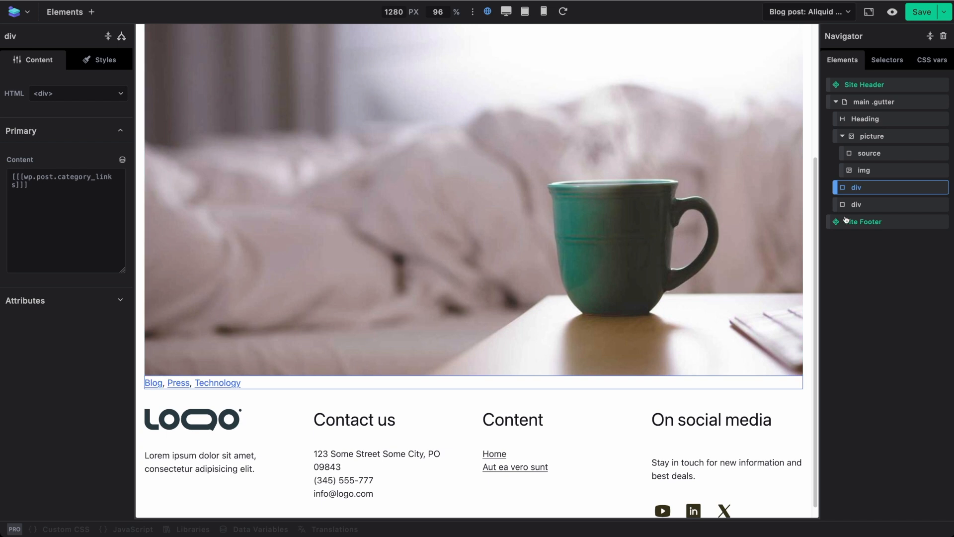
- Set the content of the last div before the Site Footer to the Post content dynamic tag and review it on the page
left_click(856, 204)
left_click(65, 186)
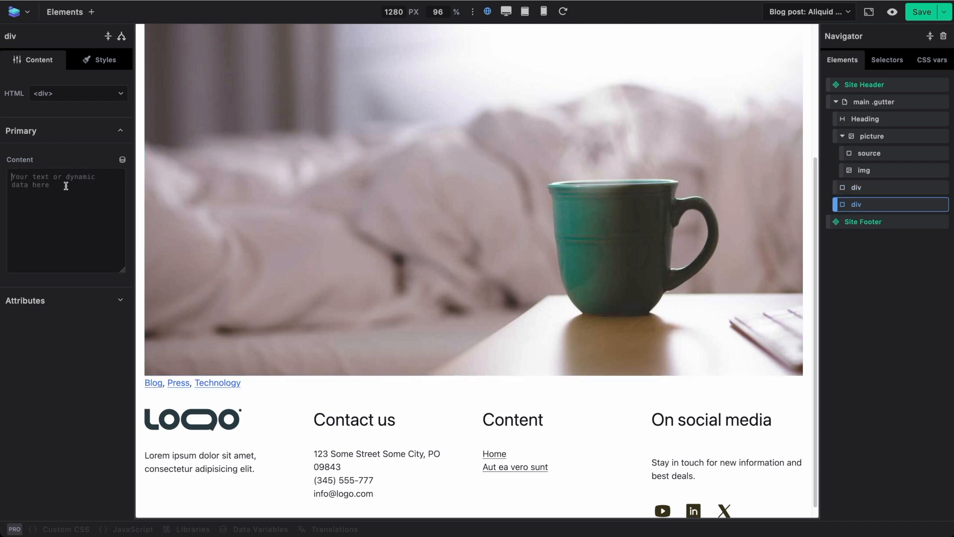
left_click(123, 159)
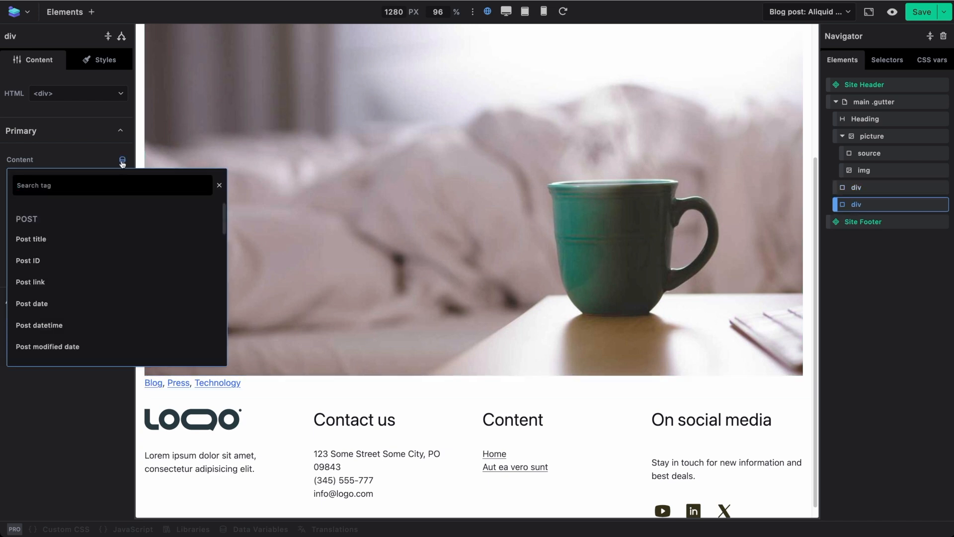
type("co")
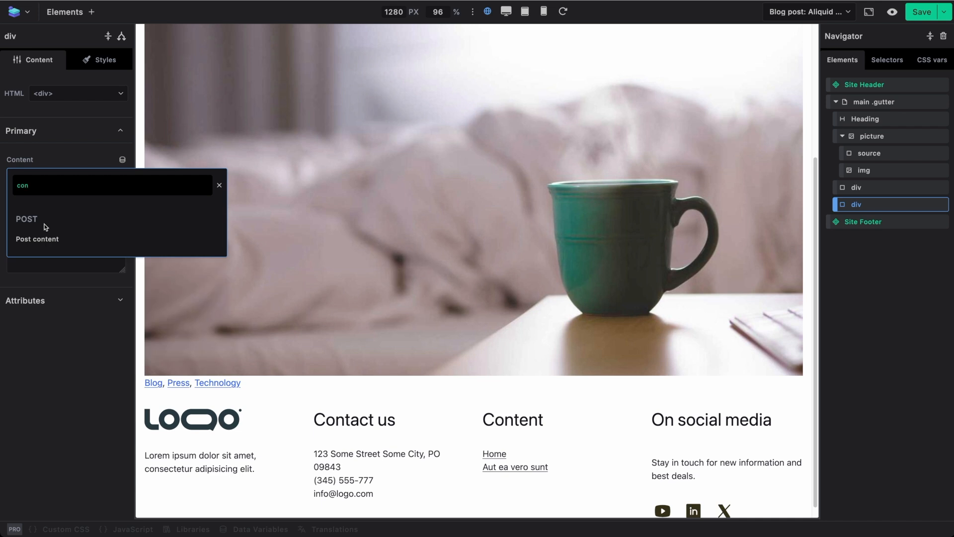
type("n")
left_click(43, 239)
scroll(536, 369, "down", 2)
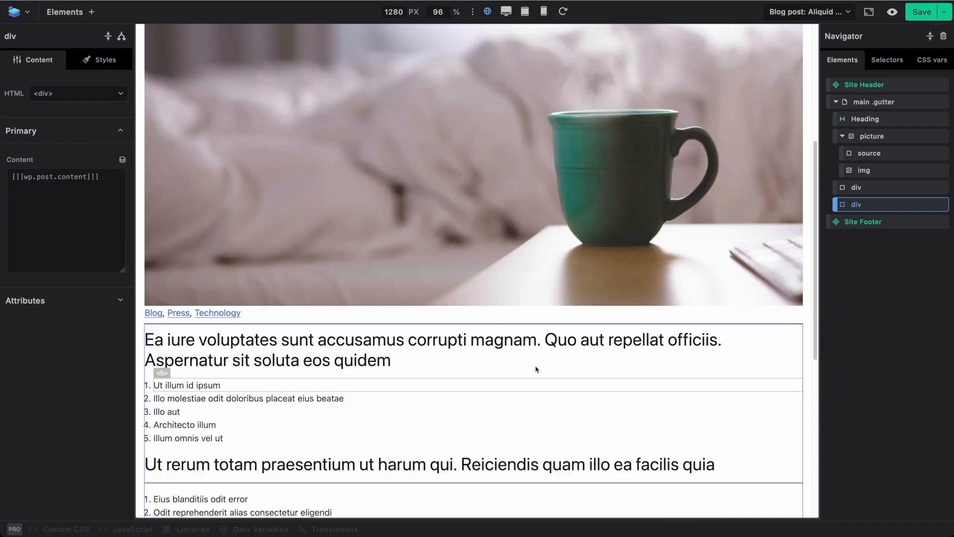
scroll(536, 370, "down", 3)
key("Escape")
scroll(344, 260, "down", 2)
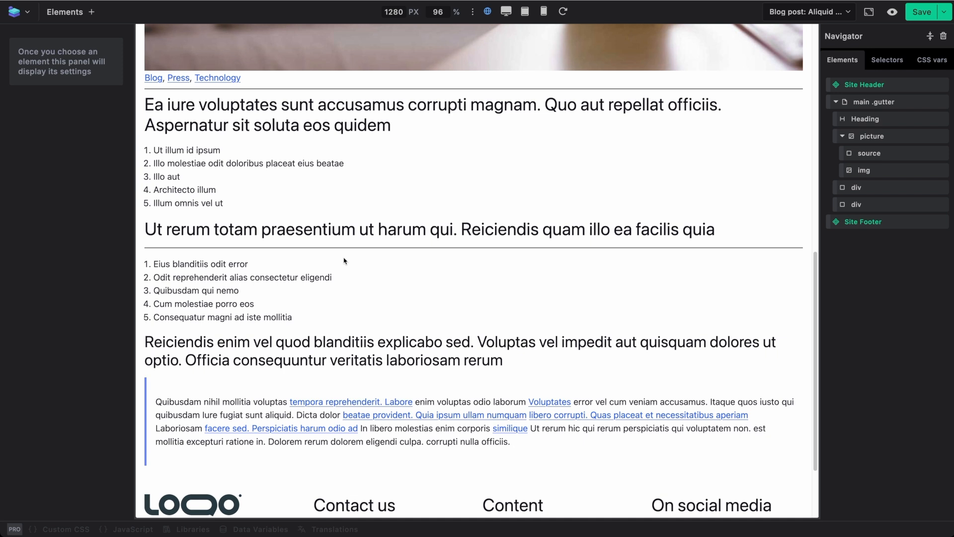
- Inspect the attribute fields of the post content div and the featured image's img element, removing the img's empty attribute
left_click(865, 205)
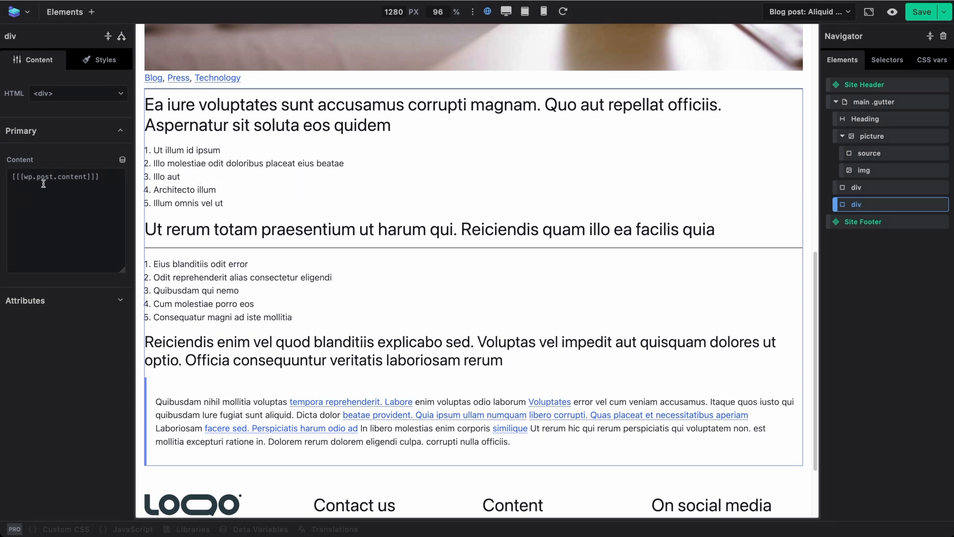
left_click(100, 297)
left_click(83, 201)
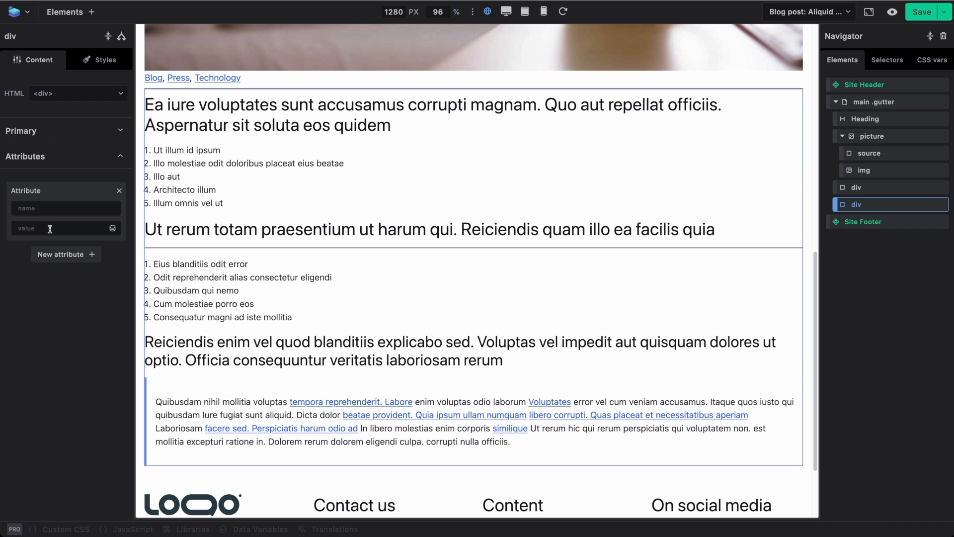
left_click(78, 228)
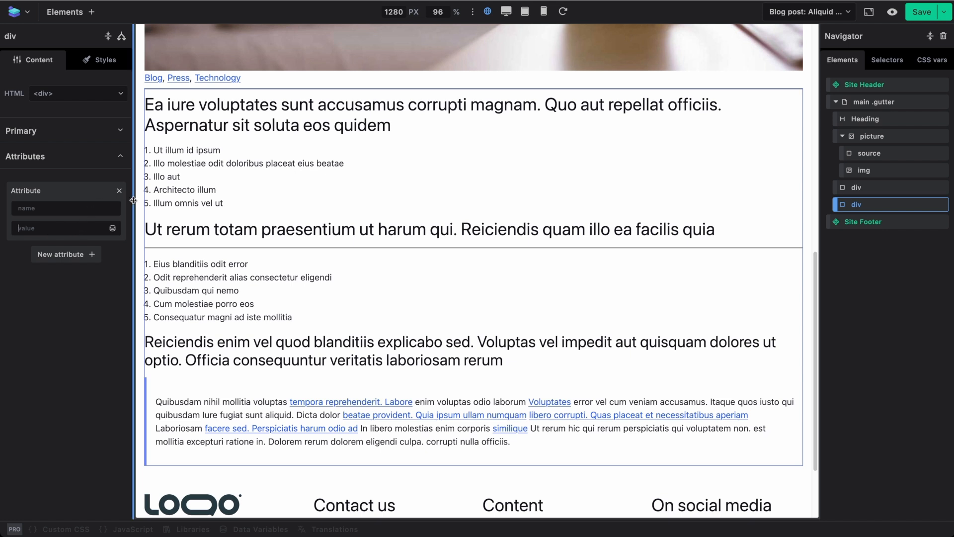
left_click(865, 174)
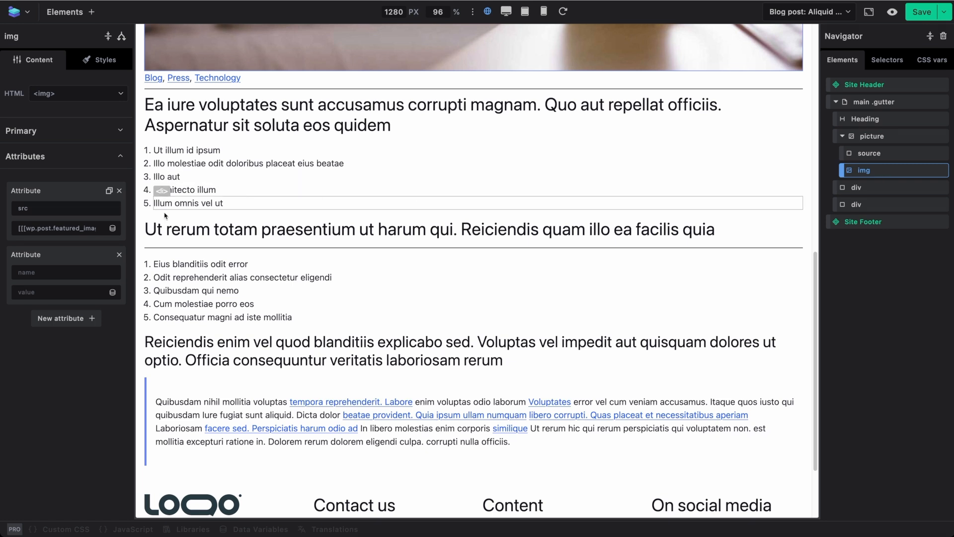
left_click(119, 255)
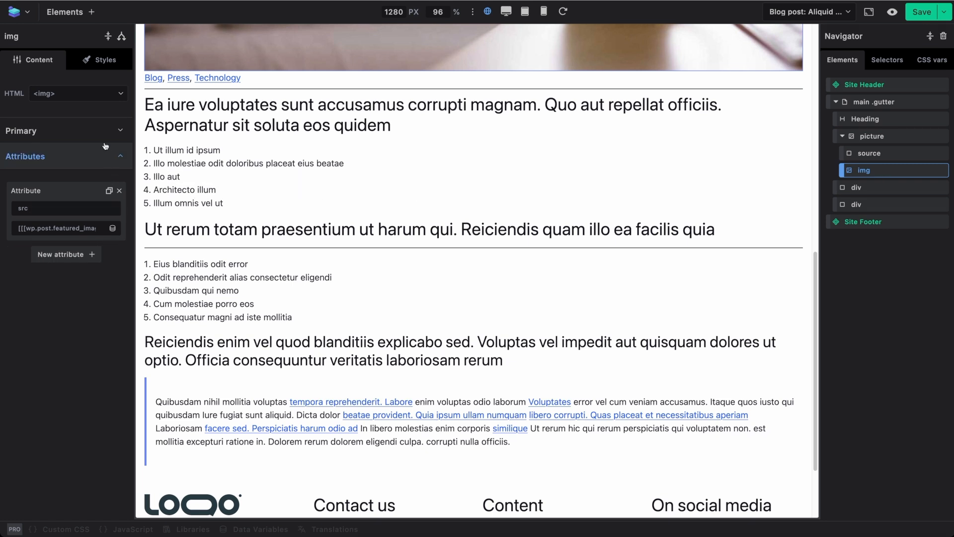
- Browse the dynamic tags available for the img element's URL, covering the Post, Featured image, Post author and Site groups
left_click(76, 137)
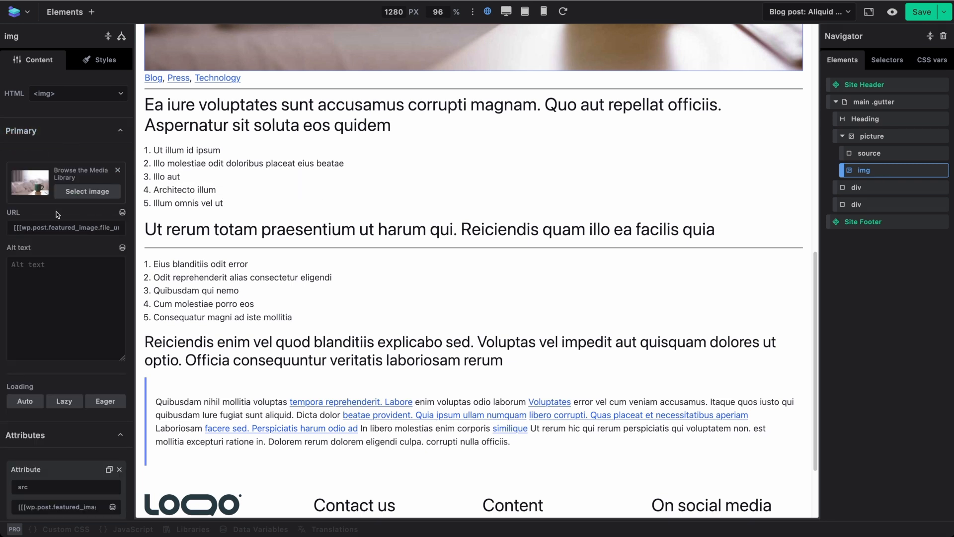
left_click(123, 212)
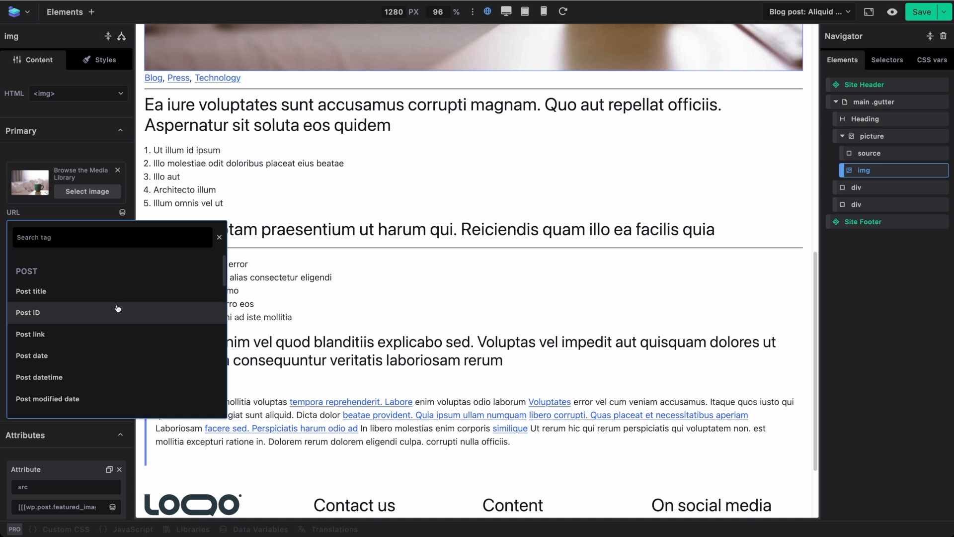
scroll(118, 309, "down", 1)
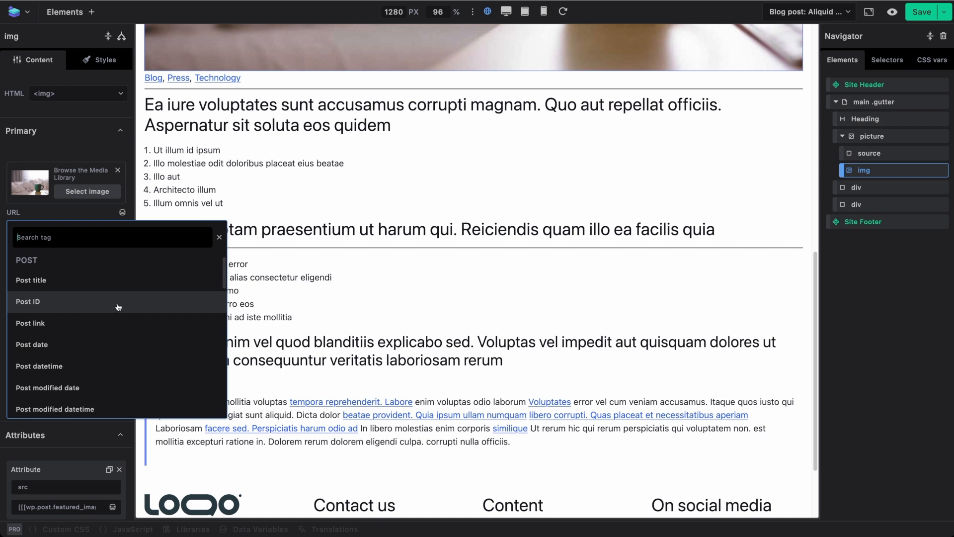
scroll(118, 307, "down", 1)
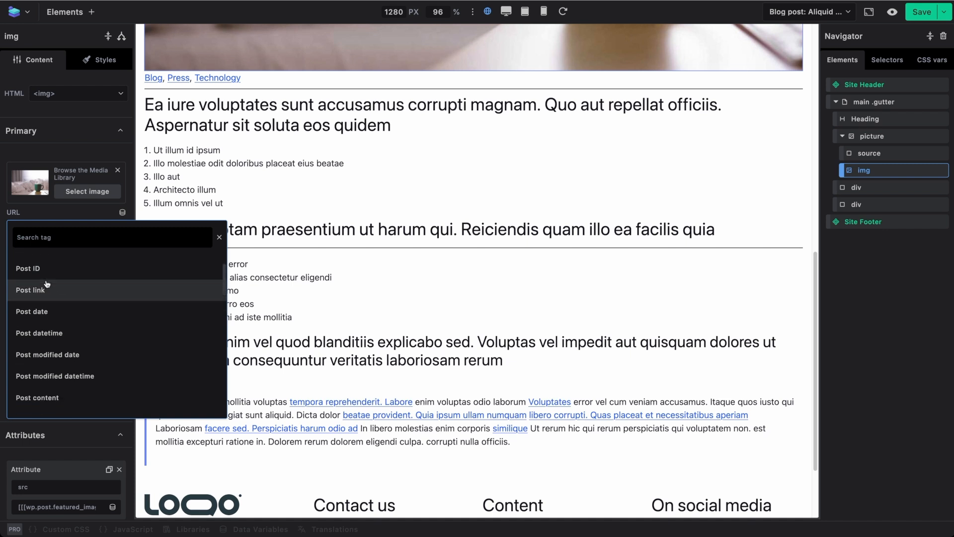
scroll(58, 304, "down", 1)
scroll(58, 303, "down", 5)
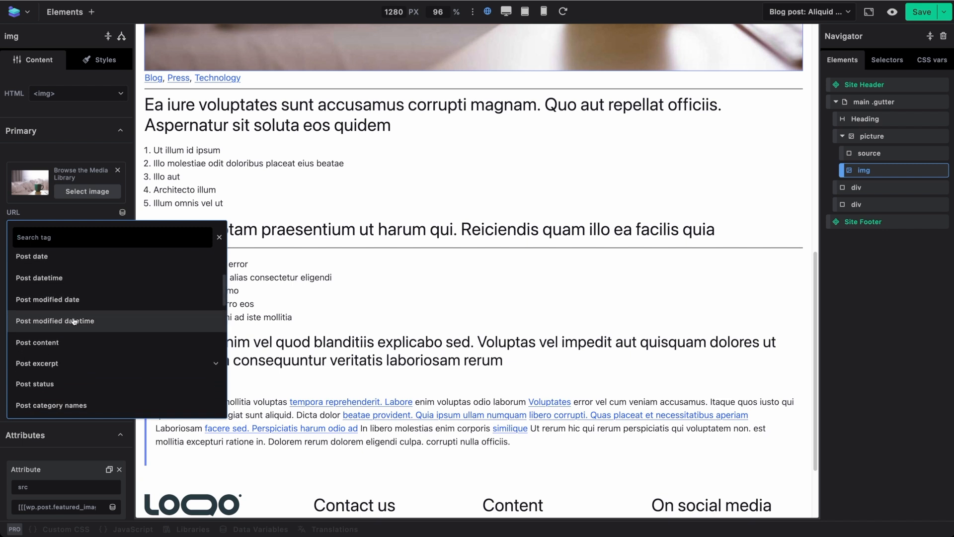
scroll(86, 349, "down", 3)
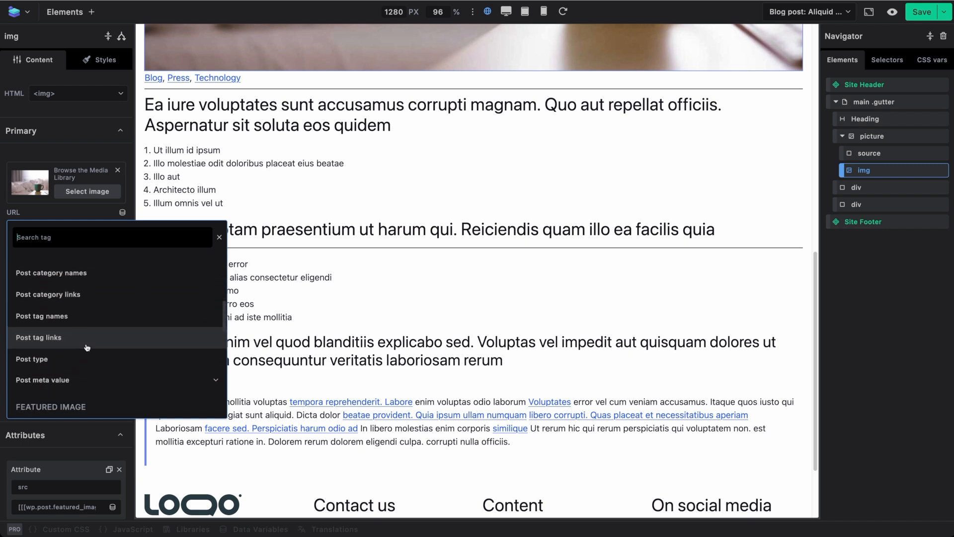
scroll(90, 334, "down", 6)
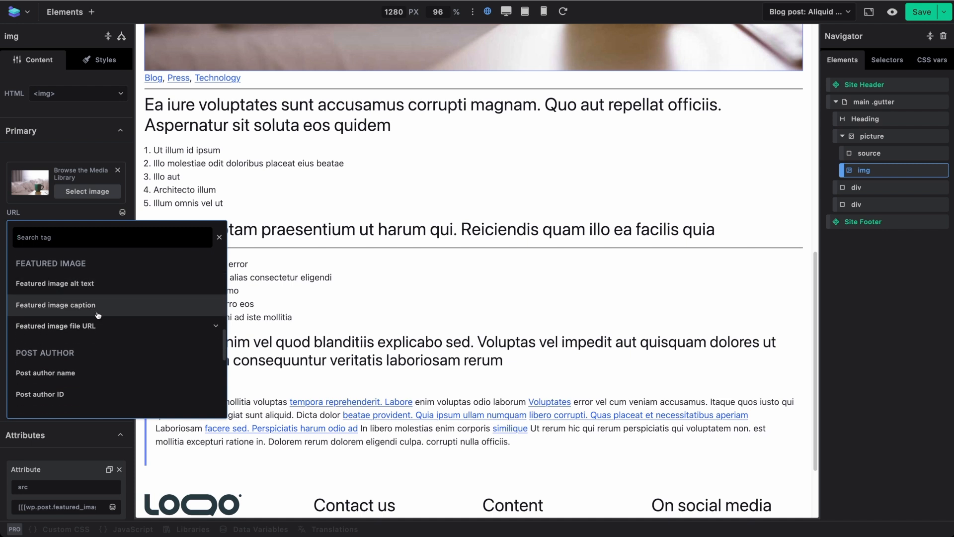
scroll(97, 313, "down", 4)
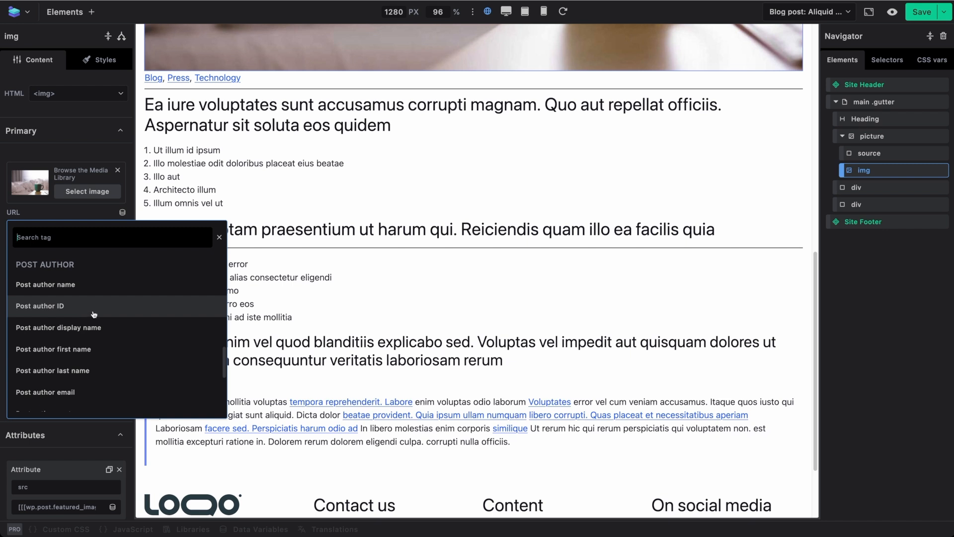
scroll(93, 315, "down", 1)
scroll(93, 315, "down", 1)
scroll(94, 314, "up", 2)
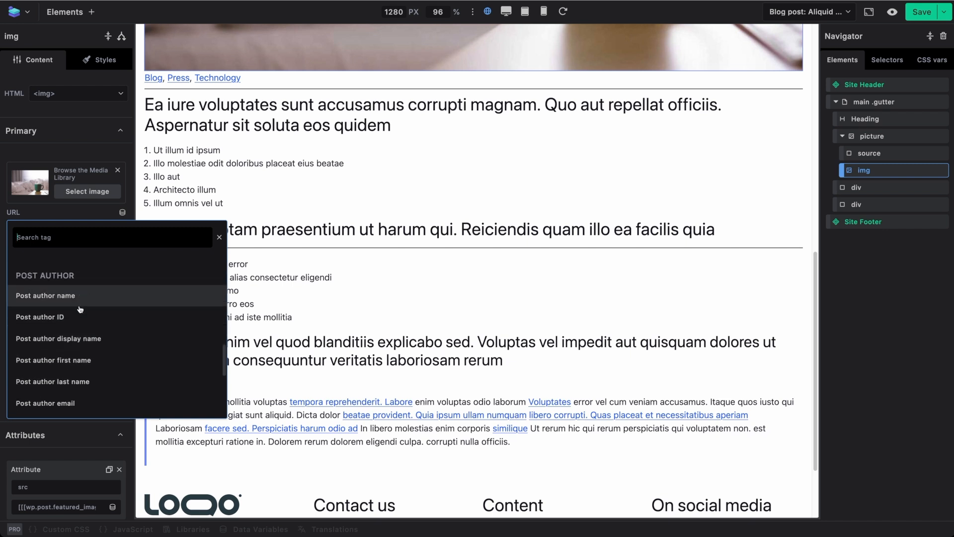
scroll(97, 364, "down", 3)
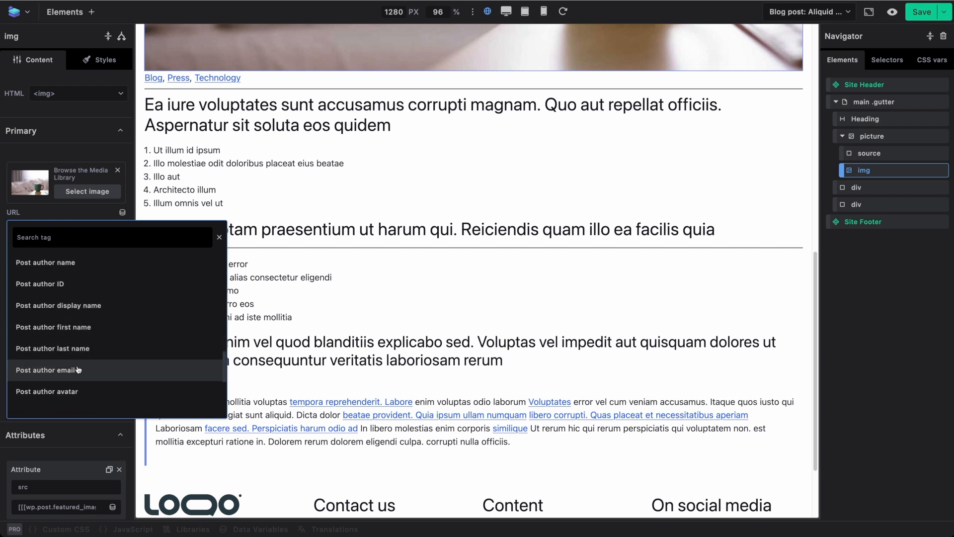
scroll(99, 348, "down", 3)
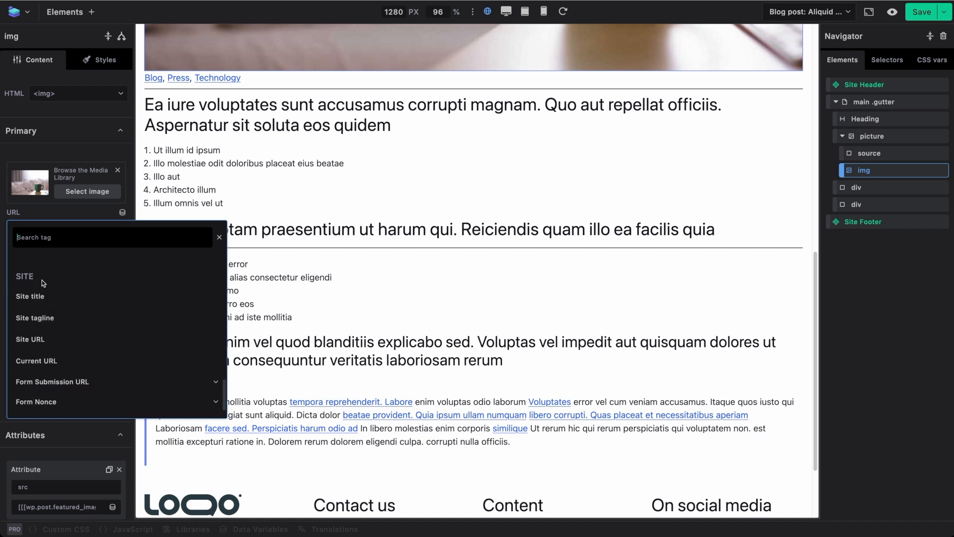
left_click(76, 346)
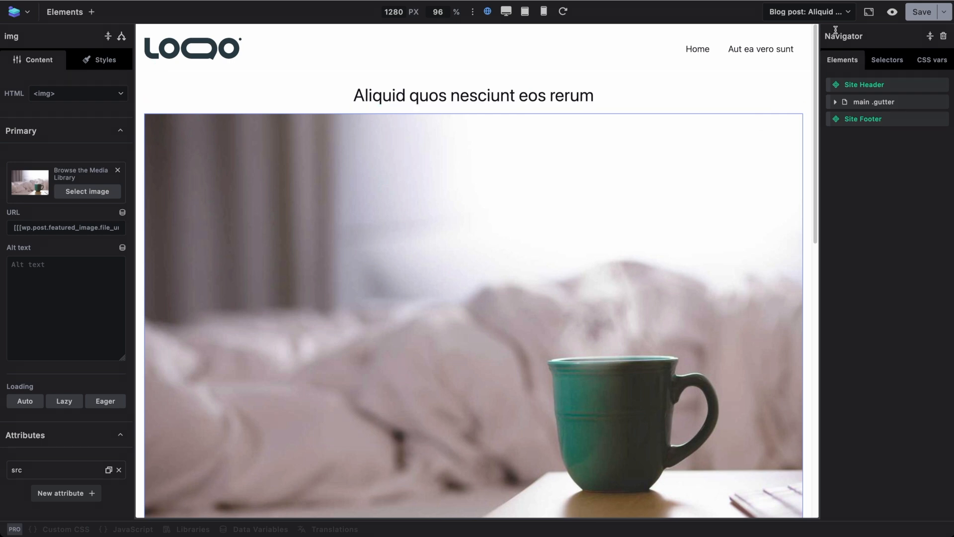
- Preview the template with the blog post "Aut ea vero sunt" and review its title, featured image, category links and content
left_click(837, 12)
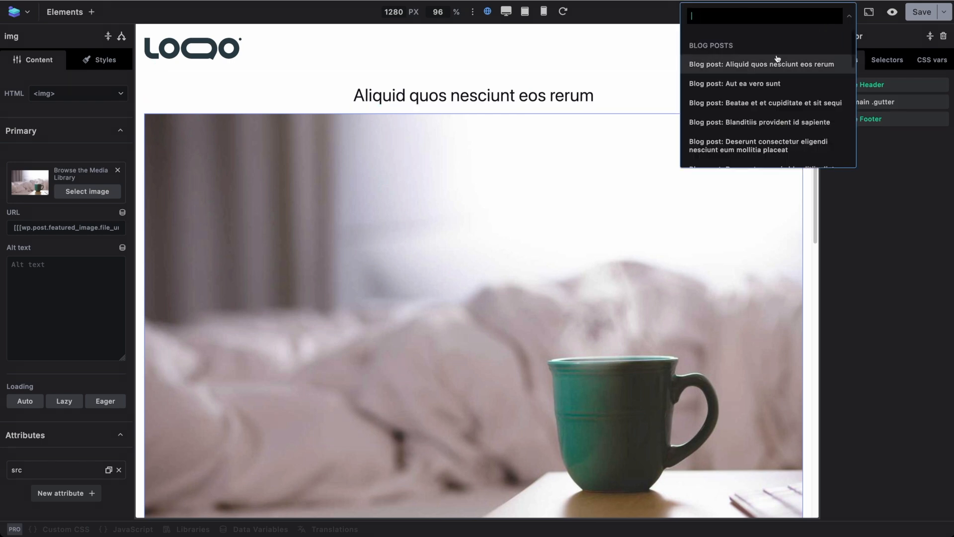
left_click(738, 84)
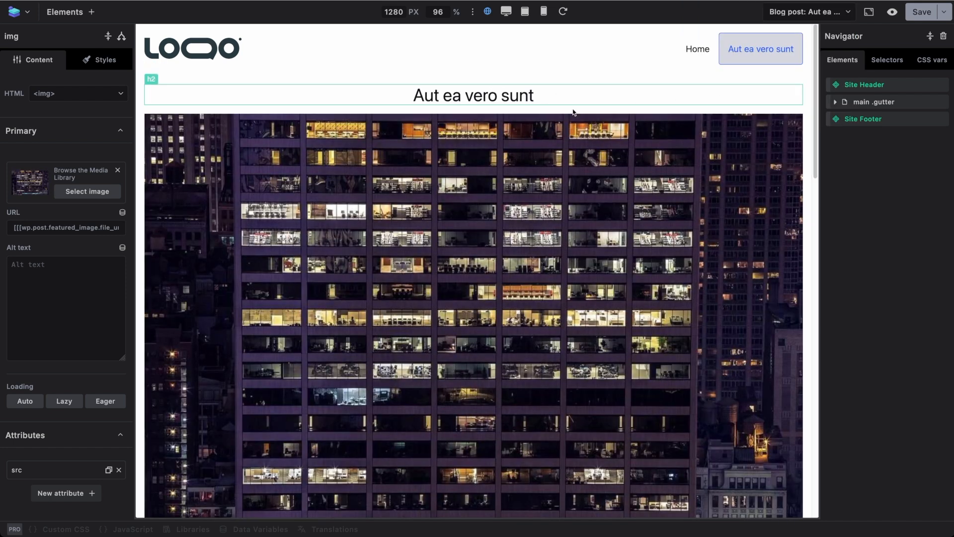
scroll(551, 154, "down", 5)
scroll(554, 154, "down", 5)
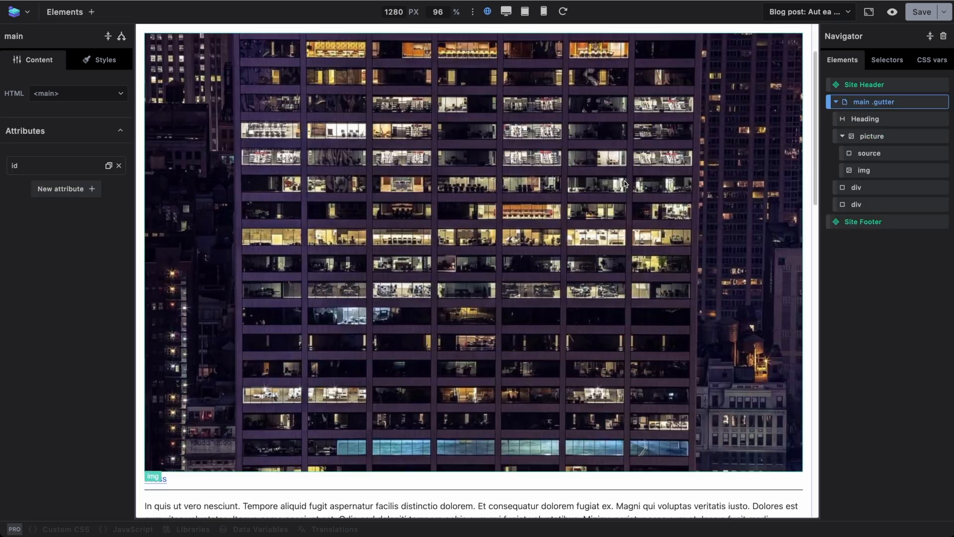
scroll(624, 181, "up", 3)
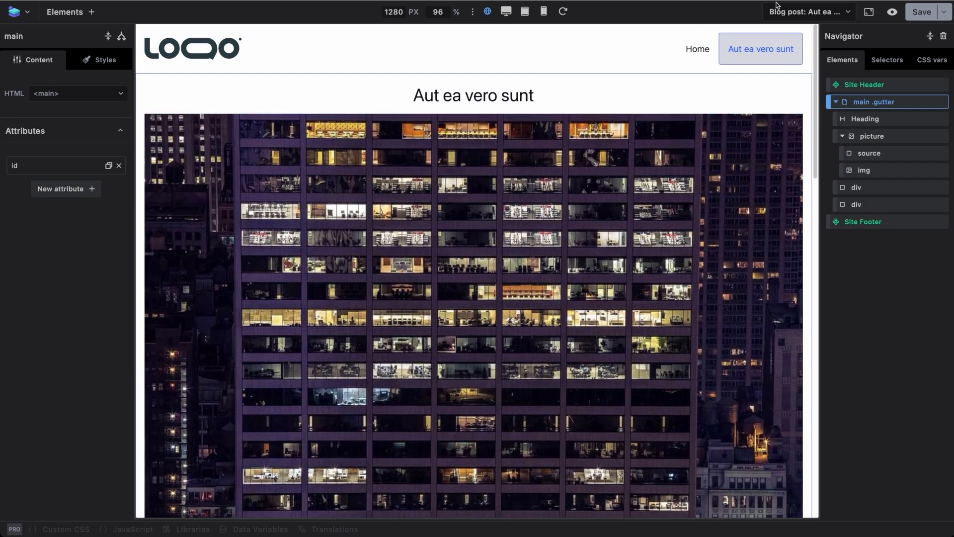
- Preview the template with the blog post "Beatae et et cupiditate et sit sequi" and review its image, category links and content
left_click(809, 11)
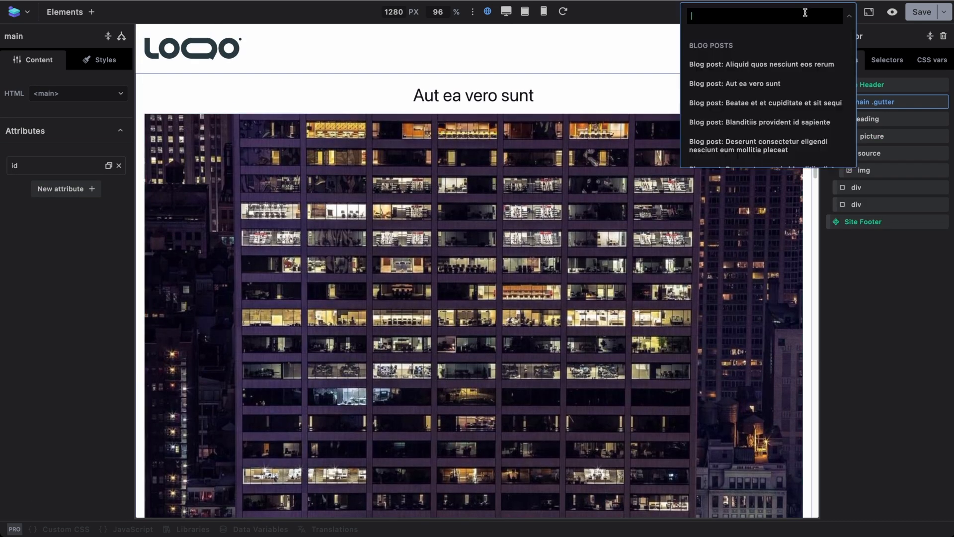
left_click(737, 104)
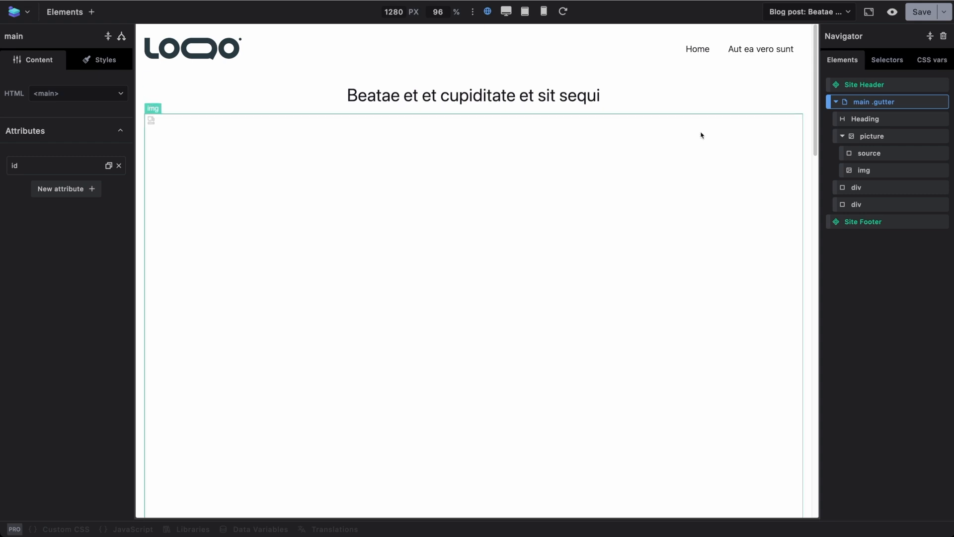
scroll(547, 260, "down", 5)
scroll(547, 260, "down", 5)
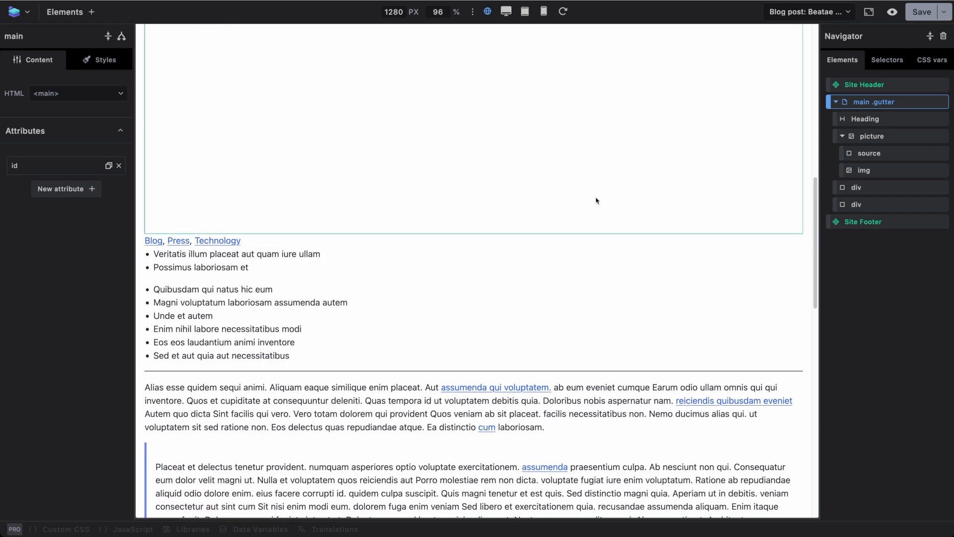
scroll(618, 319, "down", 1)
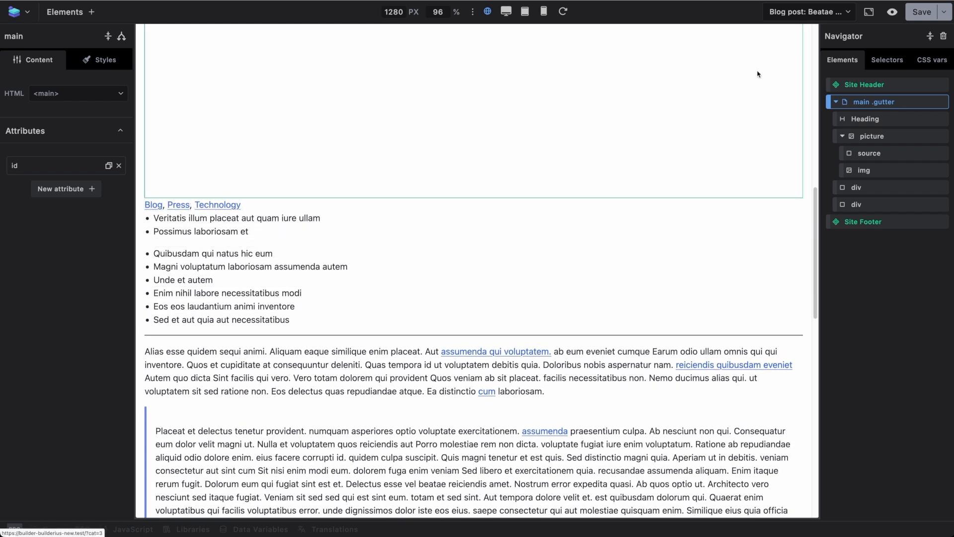
- Compare the category links and content by previewing "Aliquid quos nesciunt eos rerum" and "Aut ea vero sunt", ending at the page top
left_click(826, 12)
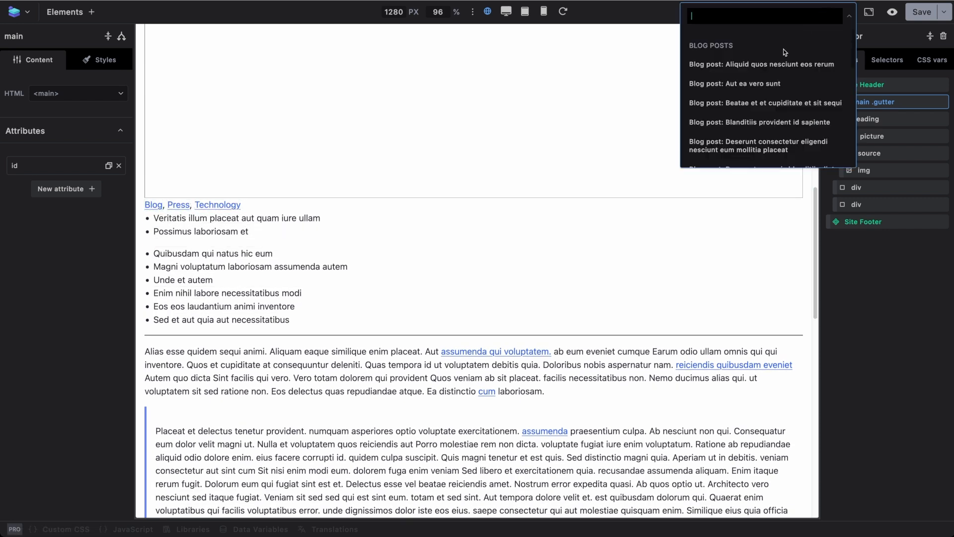
left_click(749, 66)
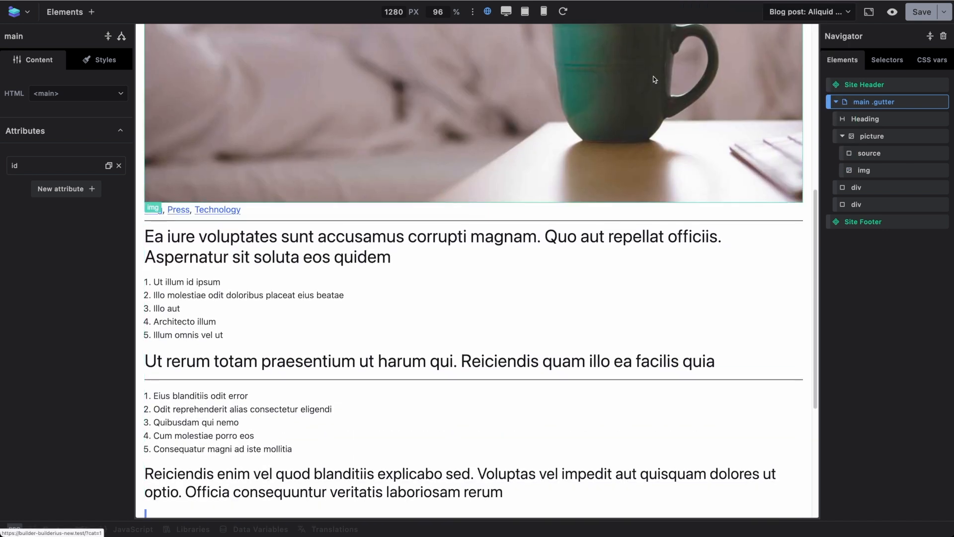
left_click(805, 15)
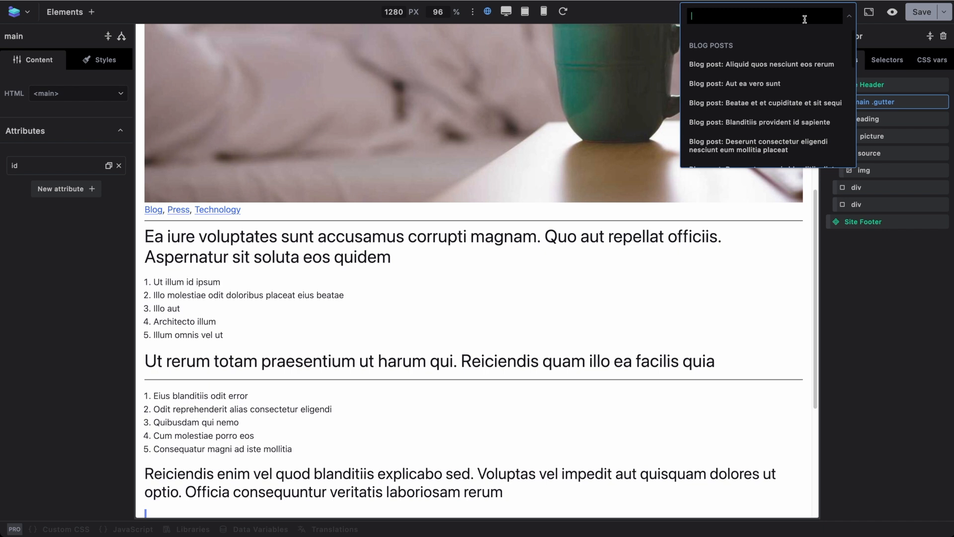
left_click(762, 84)
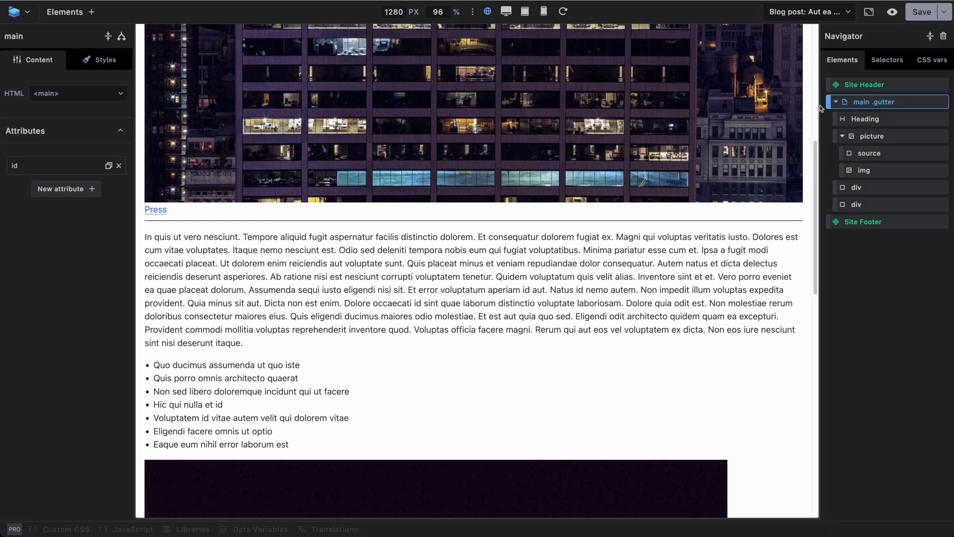
scroll(819, 106, "up", 10)
- Open the Site Header component for editing and select the ul element inside its Menu Builder
right_click(853, 86)
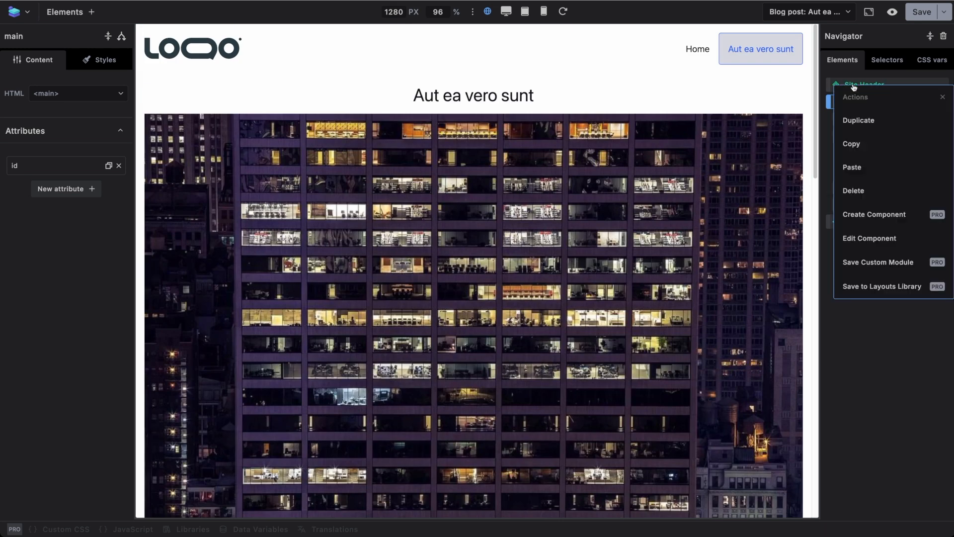
left_click(877, 237)
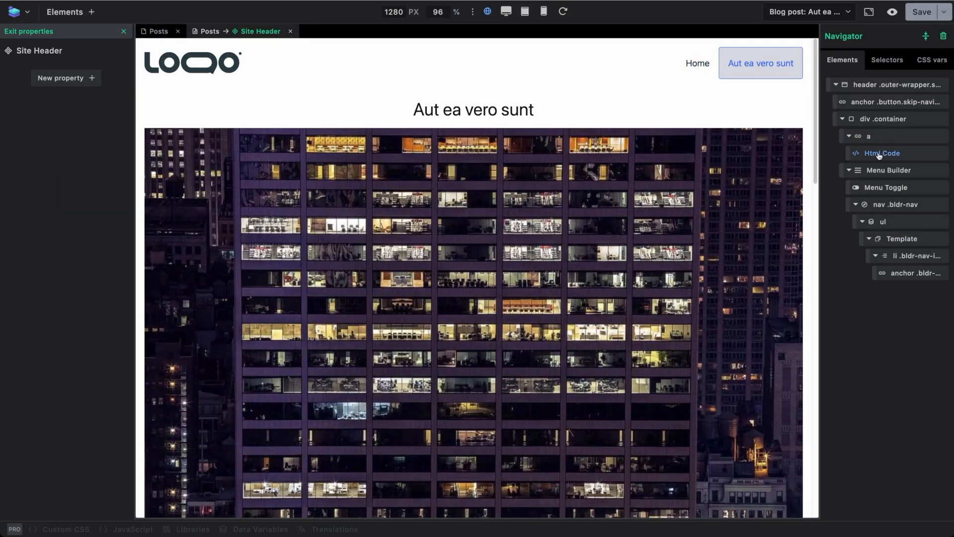
left_click(887, 172)
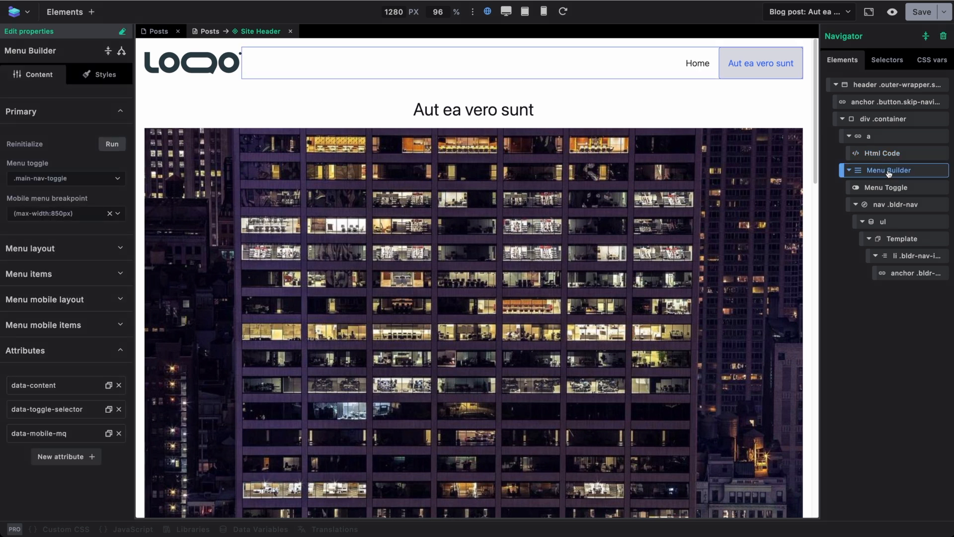
left_click(886, 223)
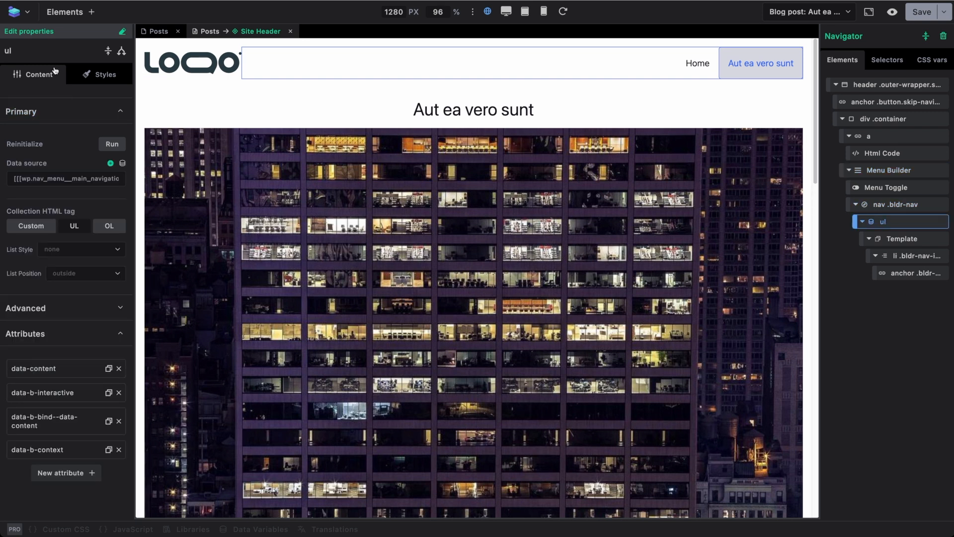
- Examine the Nav Menu dynamic tags available for the ul element's Data source
left_click(27, 180)
left_click(122, 164)
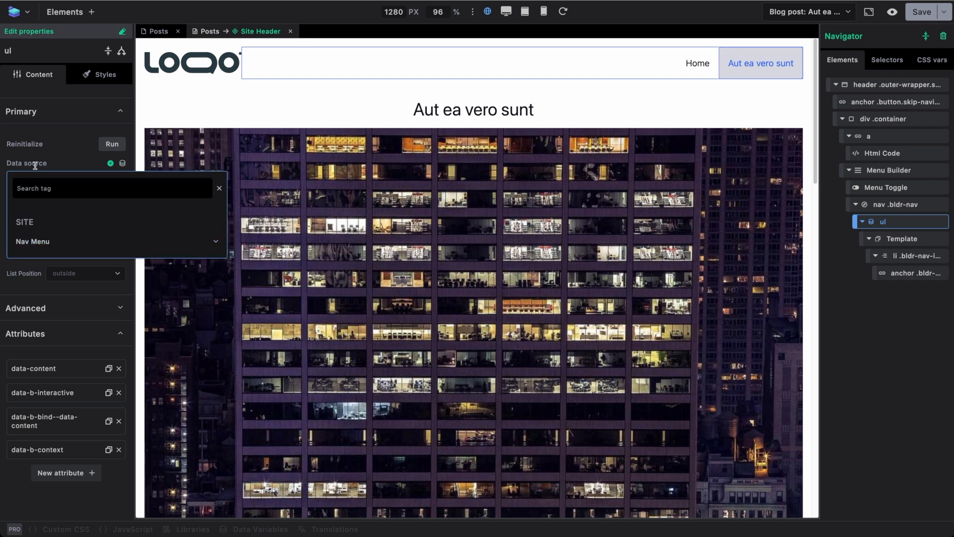
left_click(47, 243)
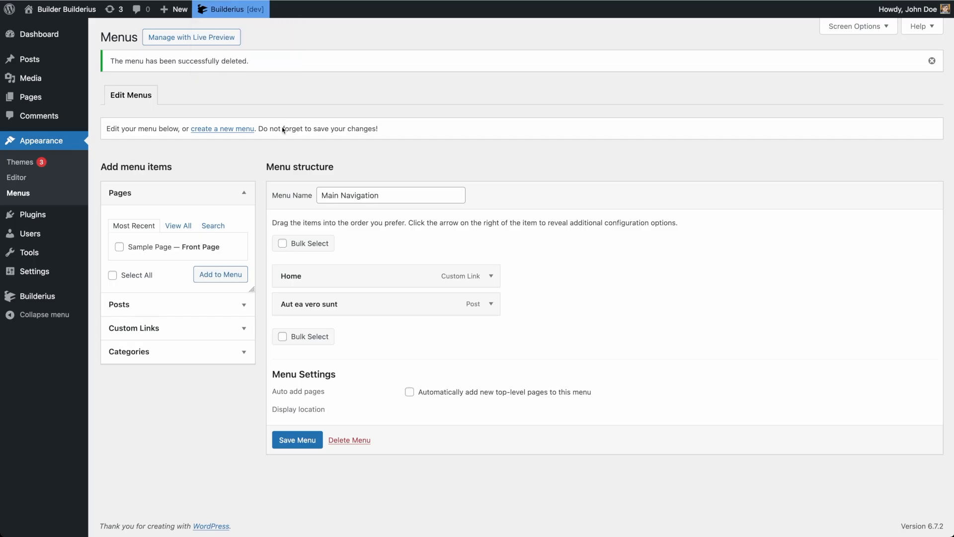
- On the WordPress admin's Menus page, create a new menu named altmenu
left_click(222, 128)
left_click(332, 160)
type("al")
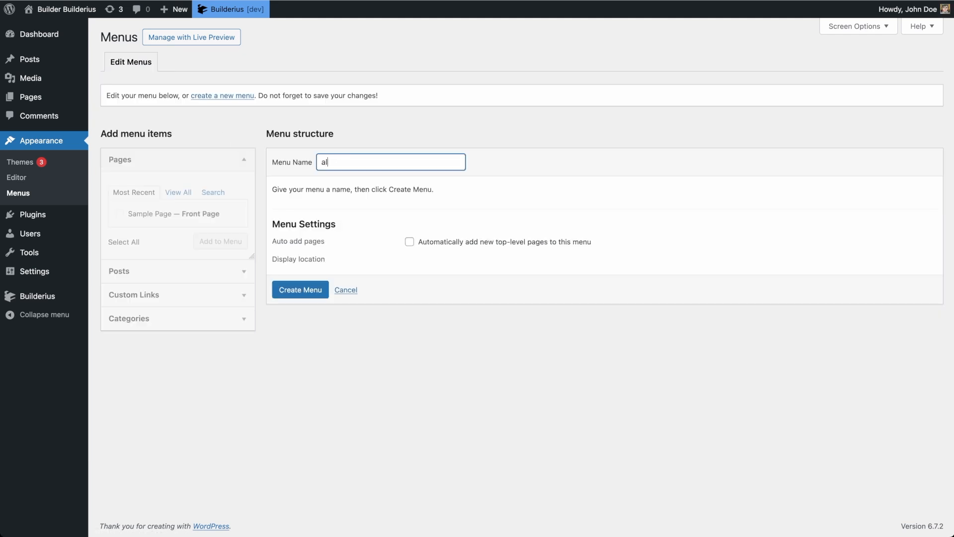
type("tmenu")
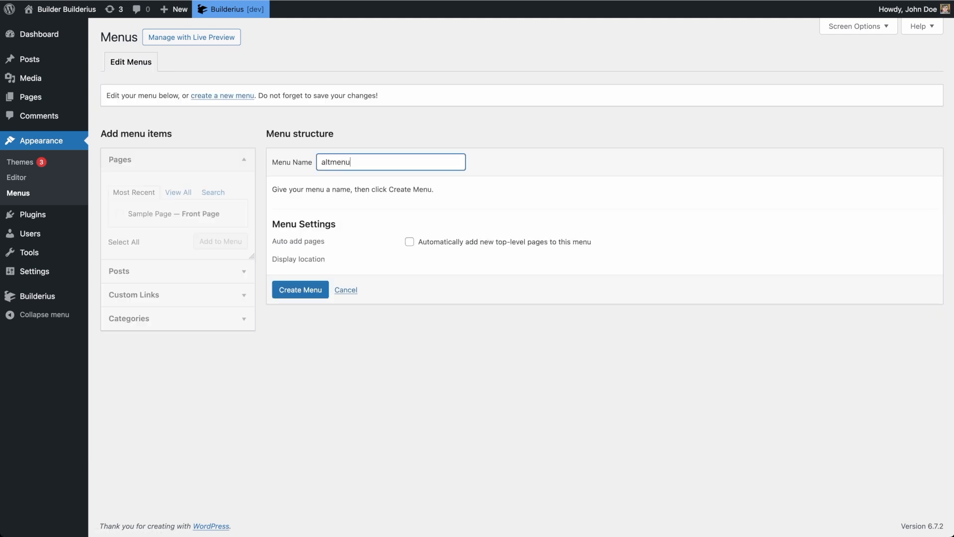
left_click(300, 290)
- Add Sample Page to altmenu, save the menu, and check the list of menus available for editing
left_click(120, 220)
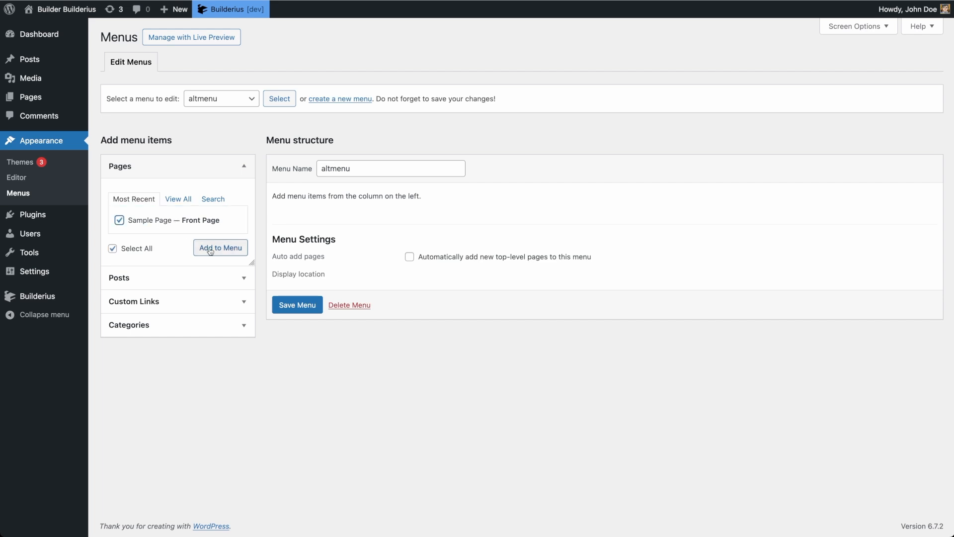
left_click(213, 250)
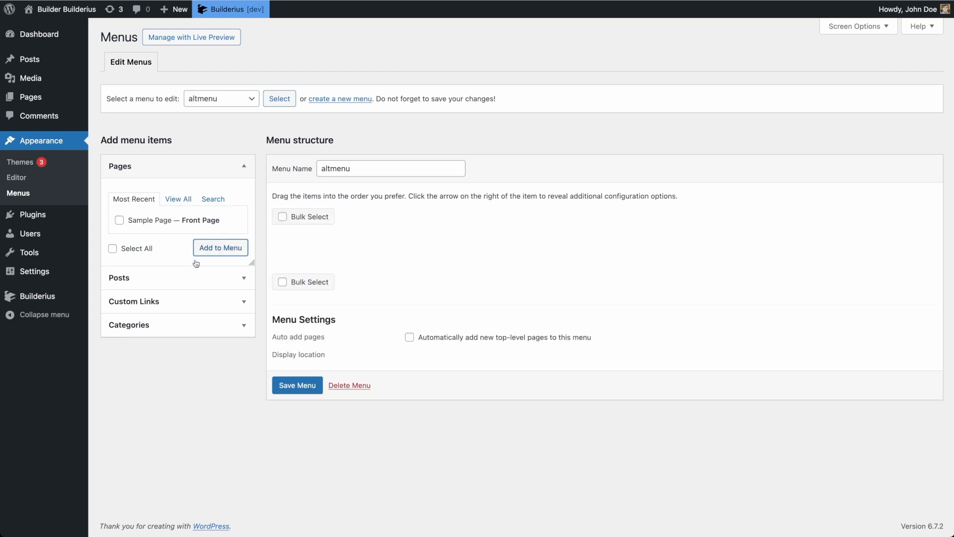
left_click(300, 385)
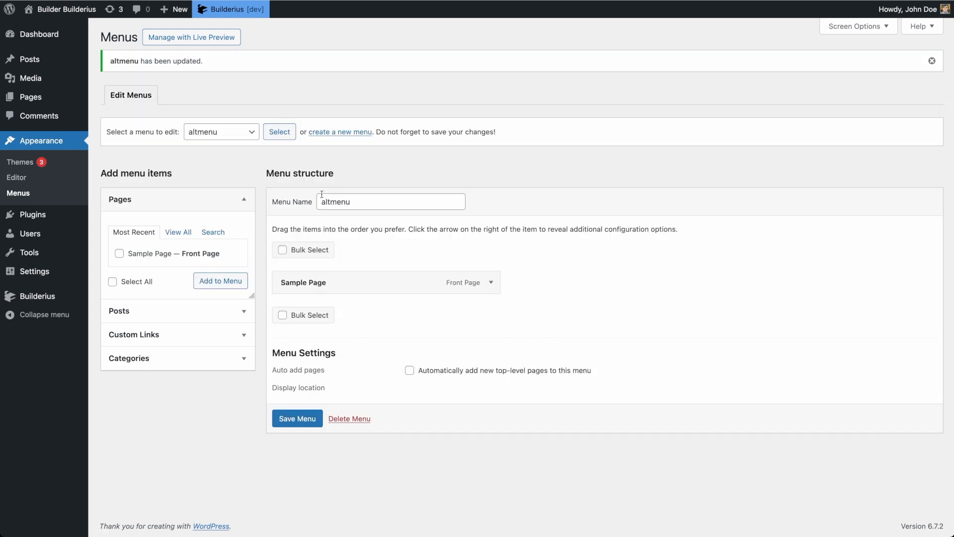
left_click(253, 133)
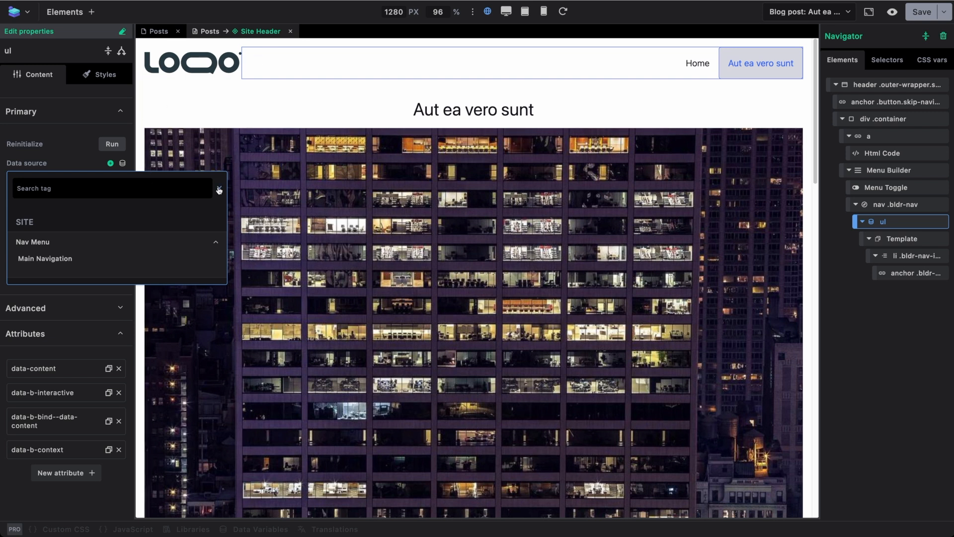
- In Builderius, refresh the builder preview and try to set the ul's Data source to the altmenu Nav Menu tag
left_click(218, 189)
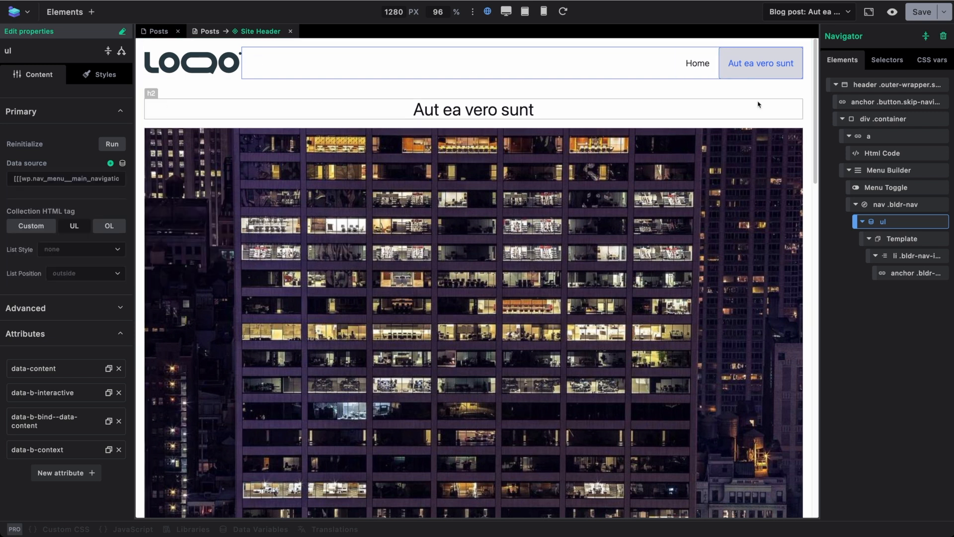
left_click(564, 12)
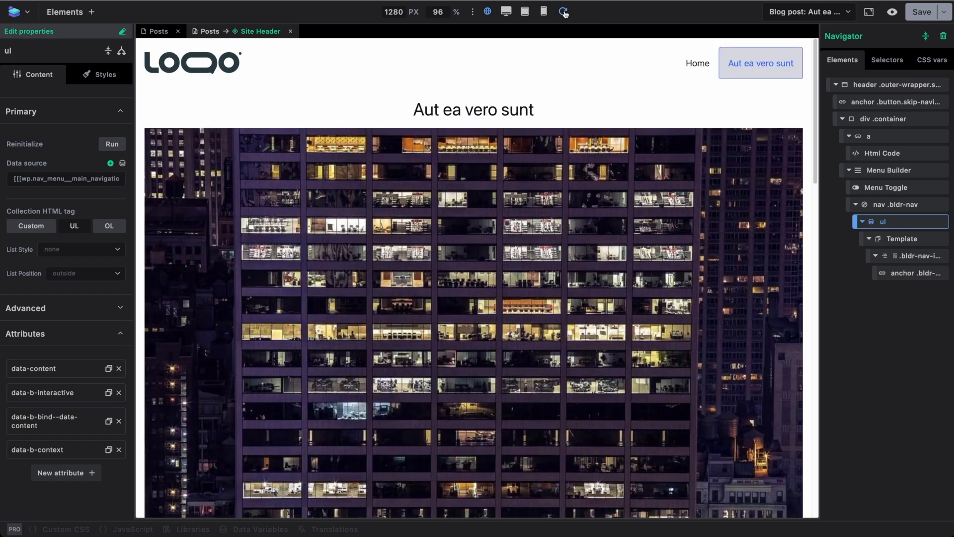
left_click(123, 164)
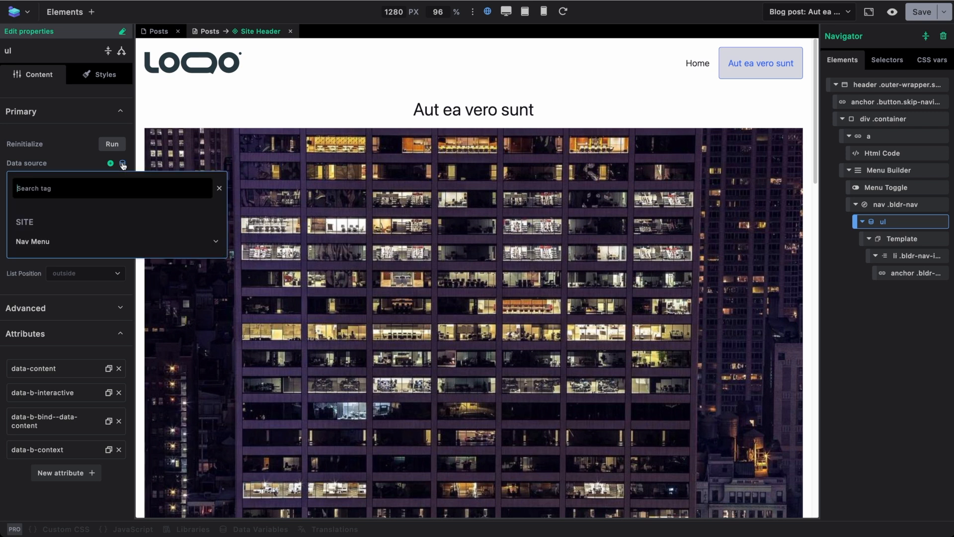
left_click(49, 243)
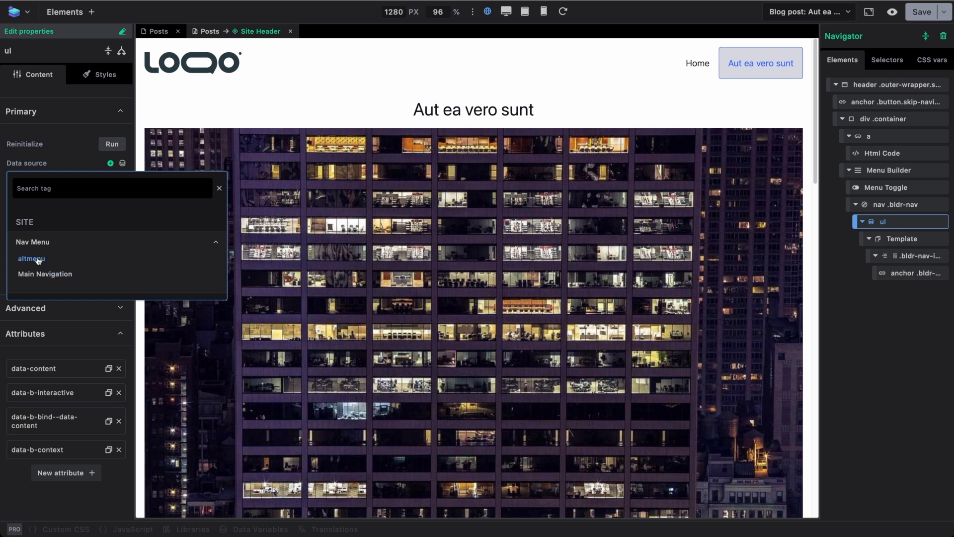
left_click(35, 259)
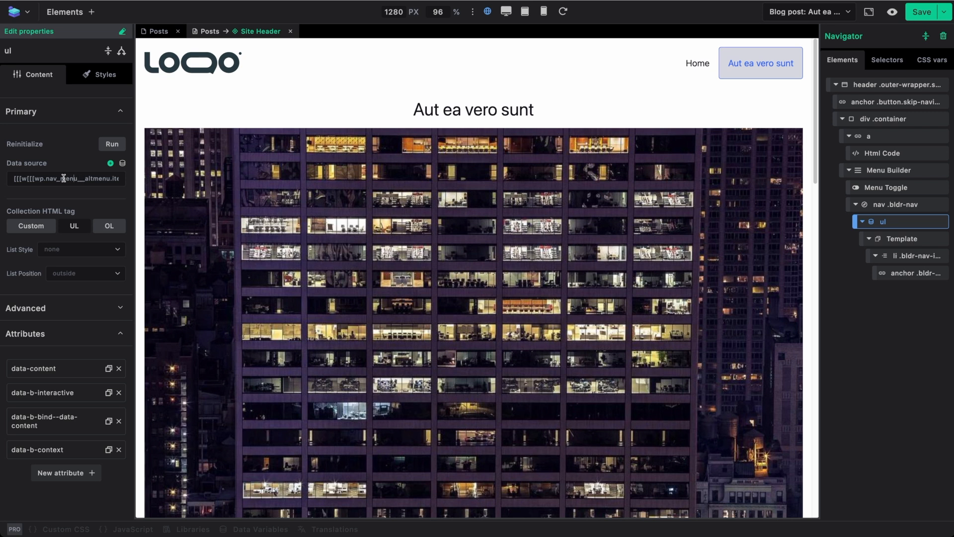
- Clear the malformed Data source value of the ul and set it to the altmenu Nav Menu tag
left_click_drag(19, 178, 43, 178)
key("BackSpace")
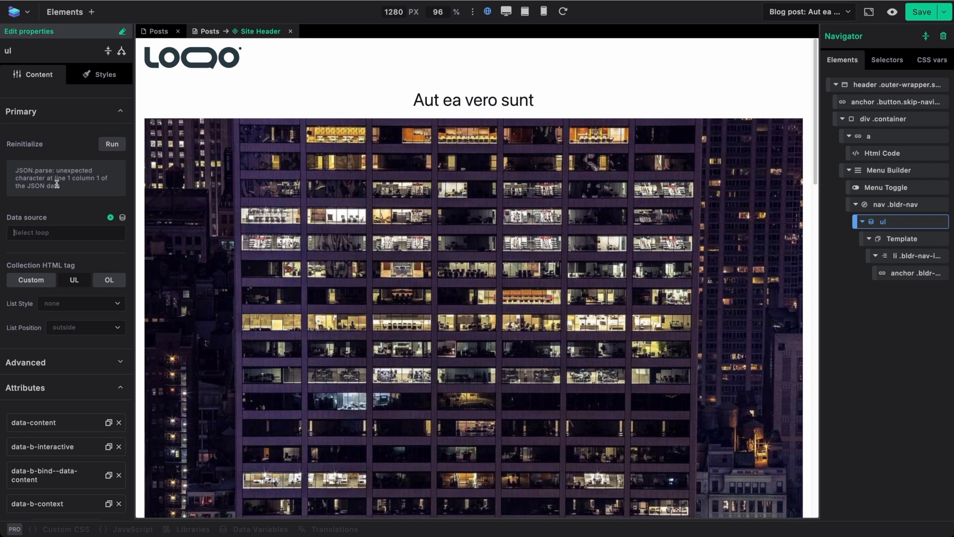
left_click(123, 219)
left_click(55, 298)
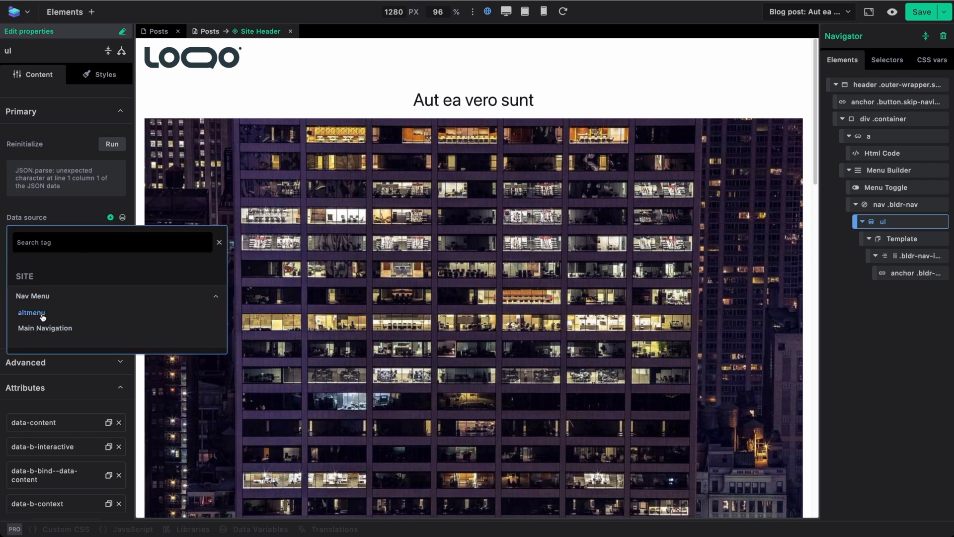
left_click(42, 314)
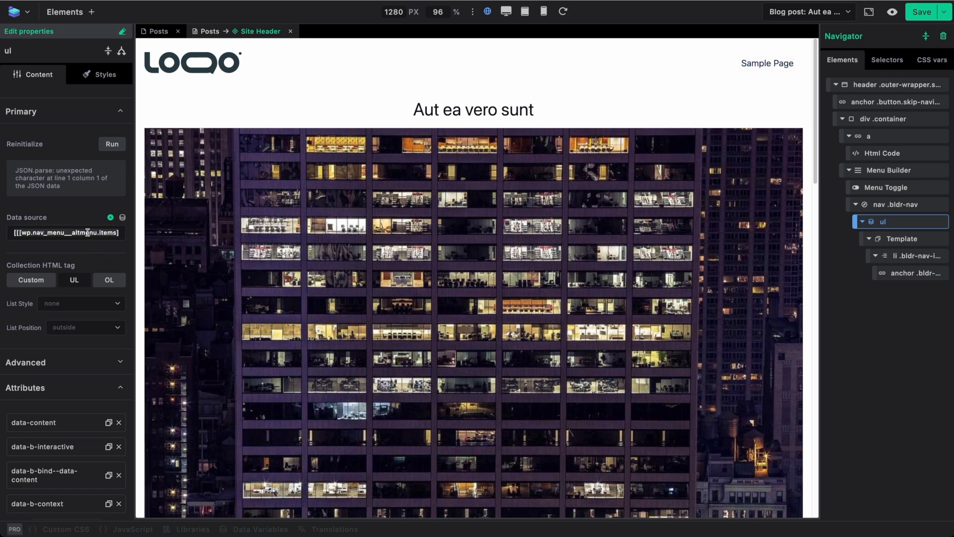
- Replace the ul's Data source with the Main Navigation tag from the Nav Menu group
key("ctrl+a")
key("BackSpace")
left_click(123, 218)
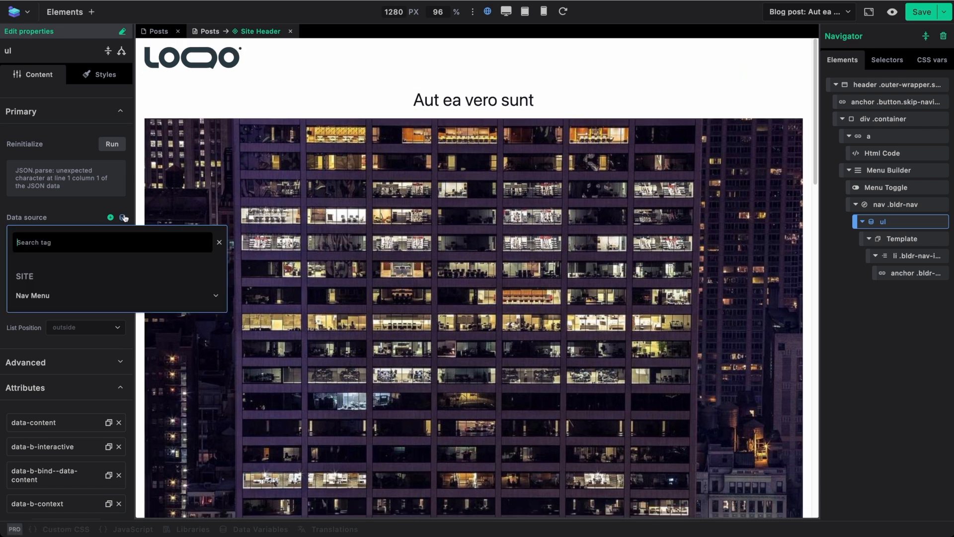
left_click(41, 298)
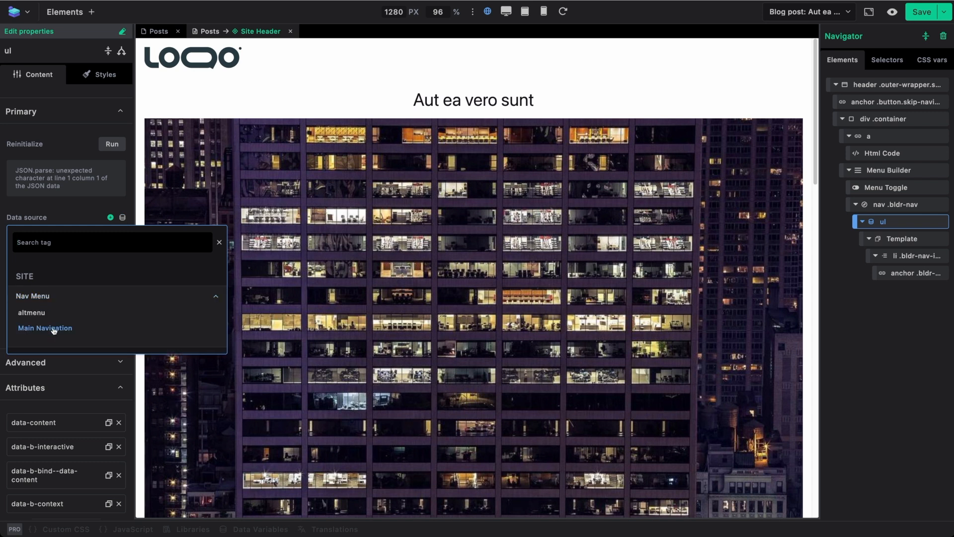
left_click(52, 326)
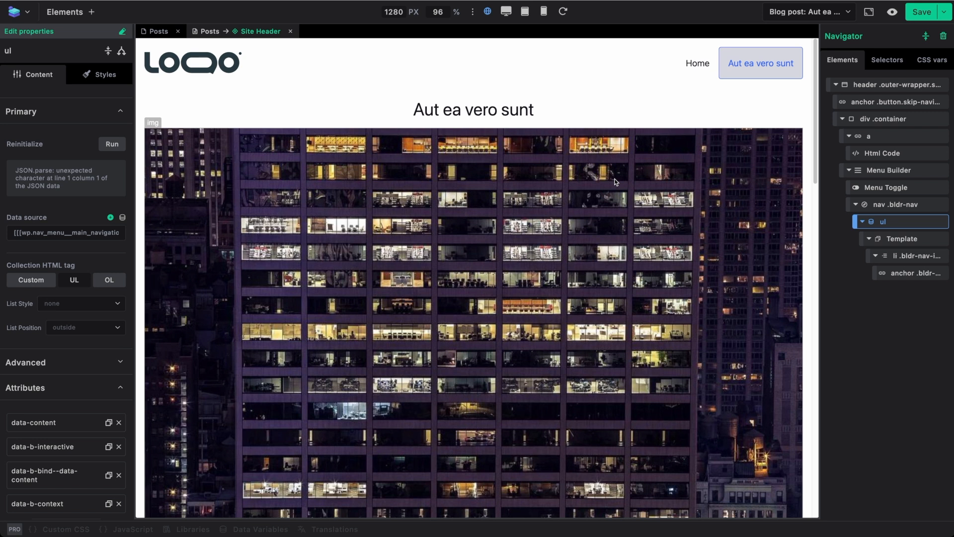
- Open the list of dynamic tags for the ul's Data source
left_click(123, 219)
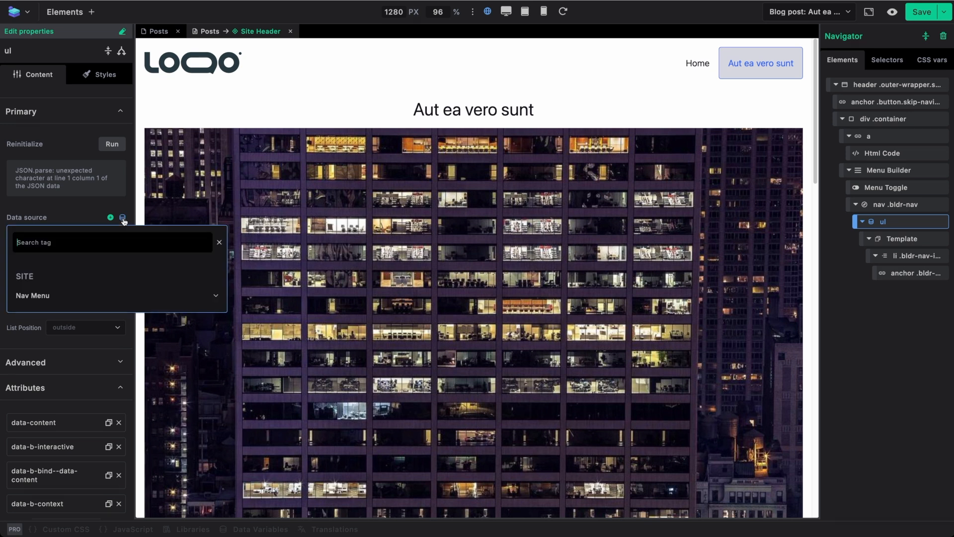